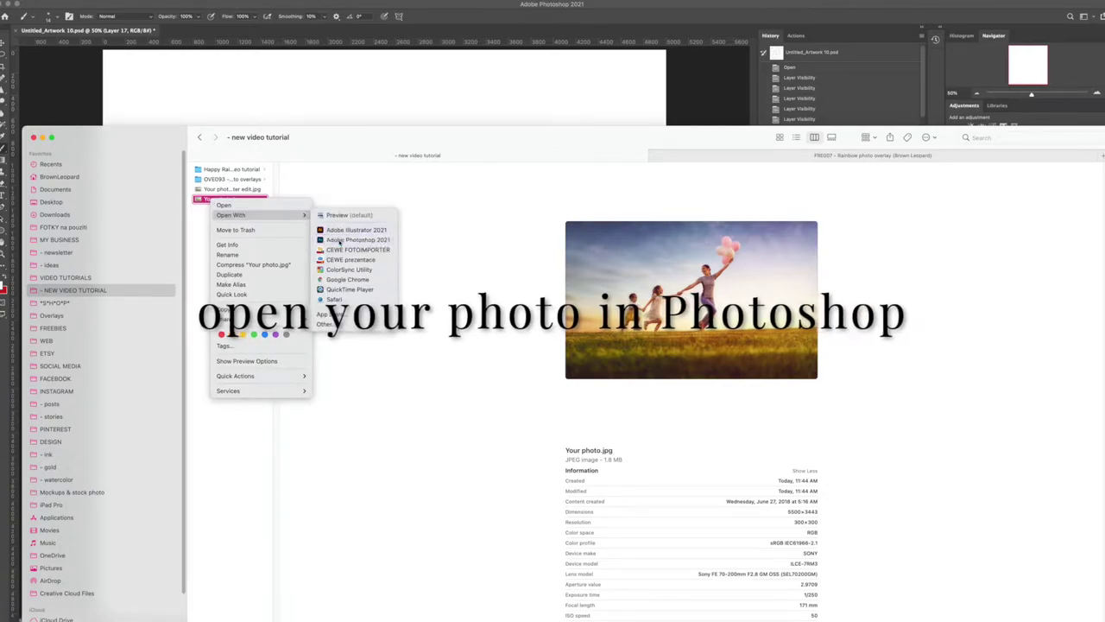
# - Open Your photo.jpg with Adobe Photoshop 2021 from Finder's Open With menu
pyautogui.click(354, 239)
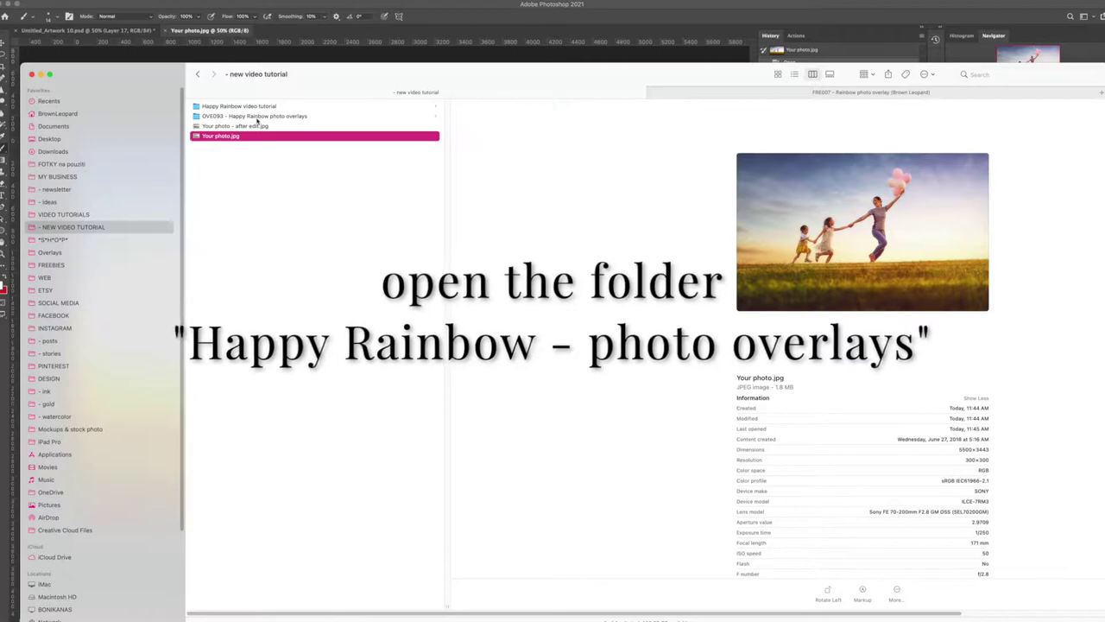
# - Browse into OVE093 - Happy Rainbow photo overlays > Happy Rainbow - photo overlays > Rainbows
pyautogui.click(257, 116)
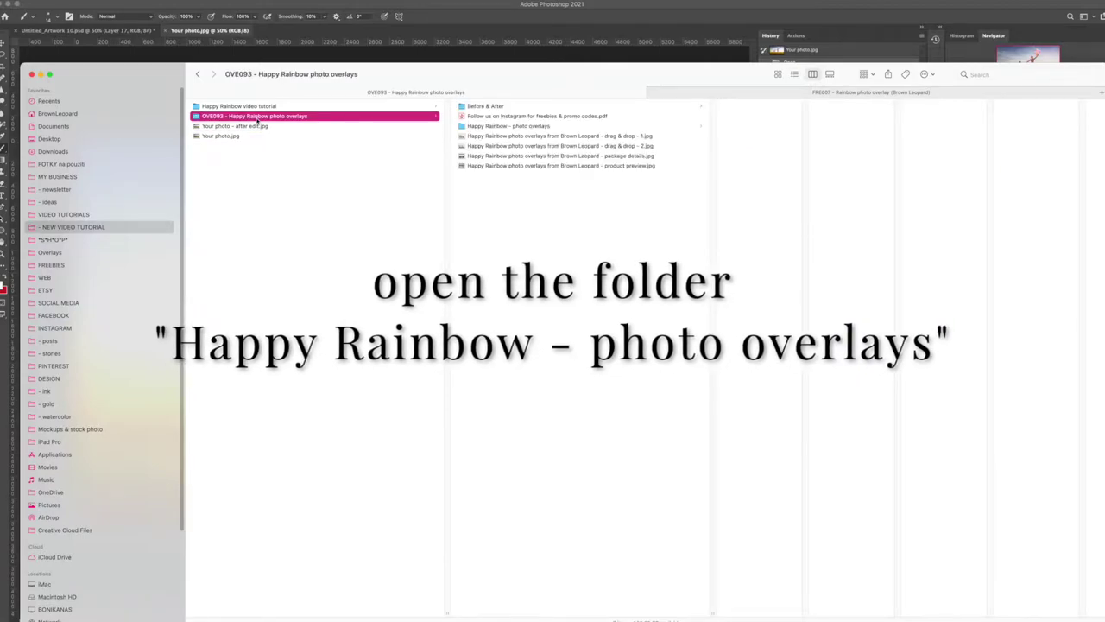
pyautogui.click(490, 127)
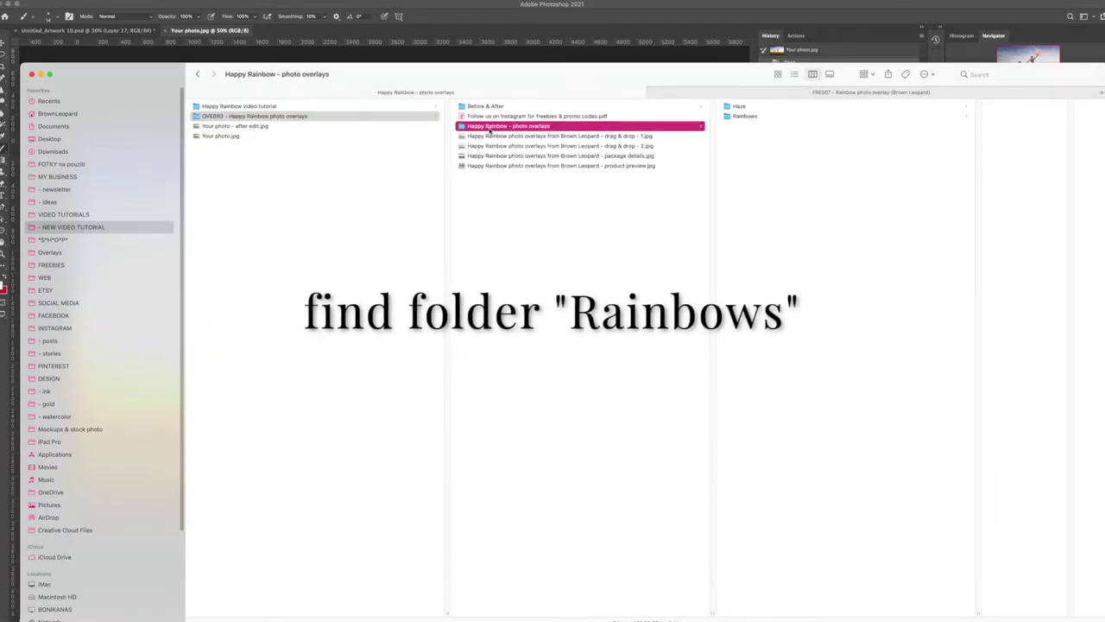
pyautogui.click(742, 118)
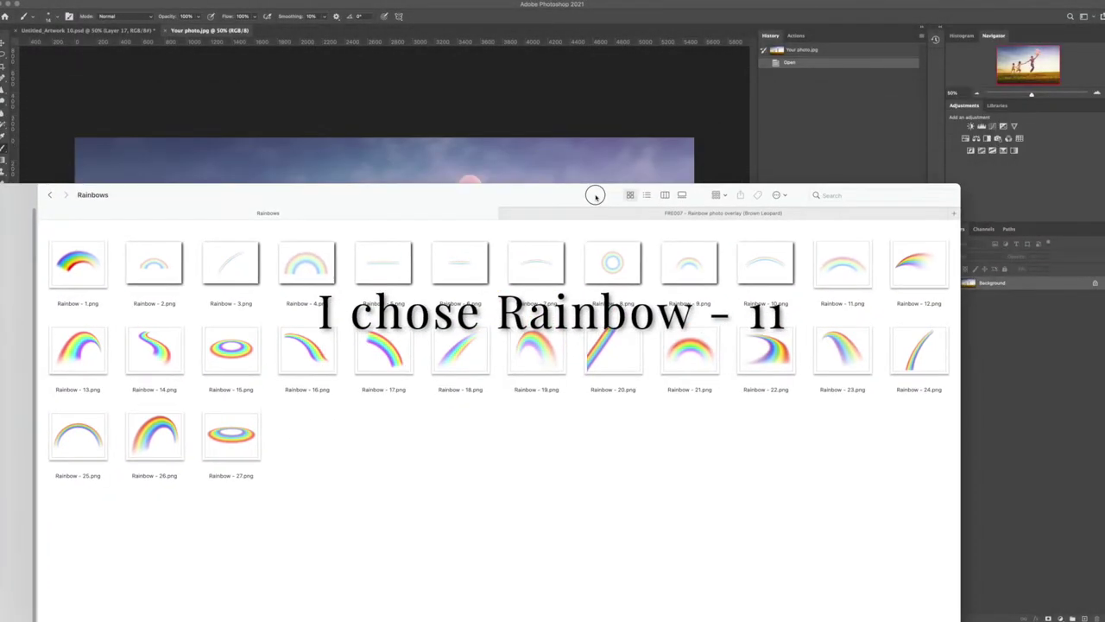
# - Drag Rainbow - 11.png onto the family photo and commit it as an embedded layer
pyautogui.moveTo(826, 249); pyautogui.dragTo(579, 169)
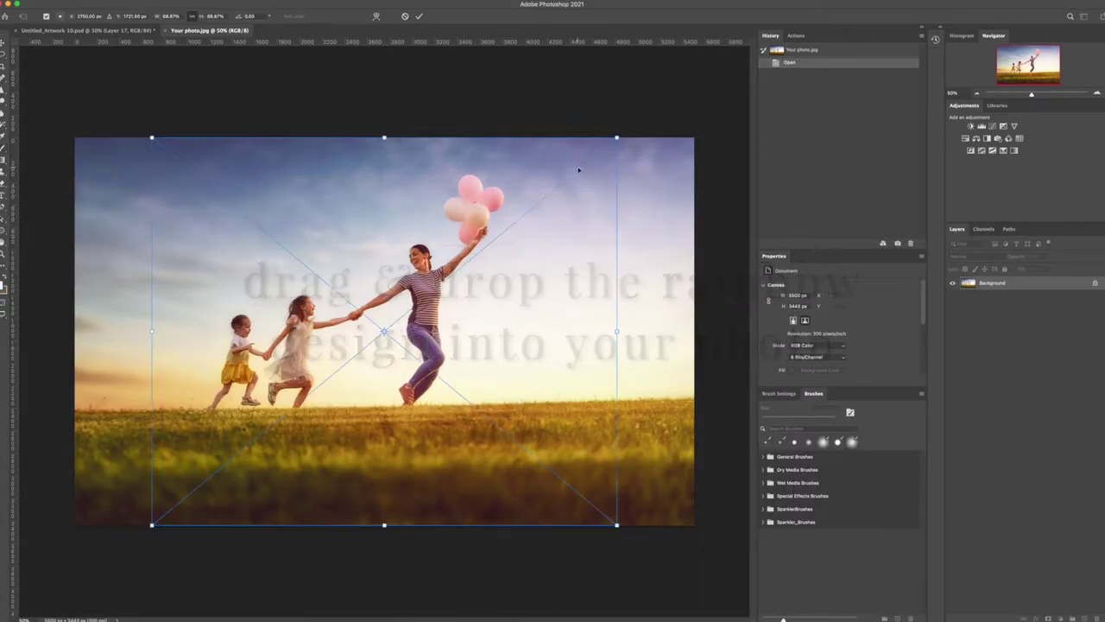
pyautogui.press('Return')
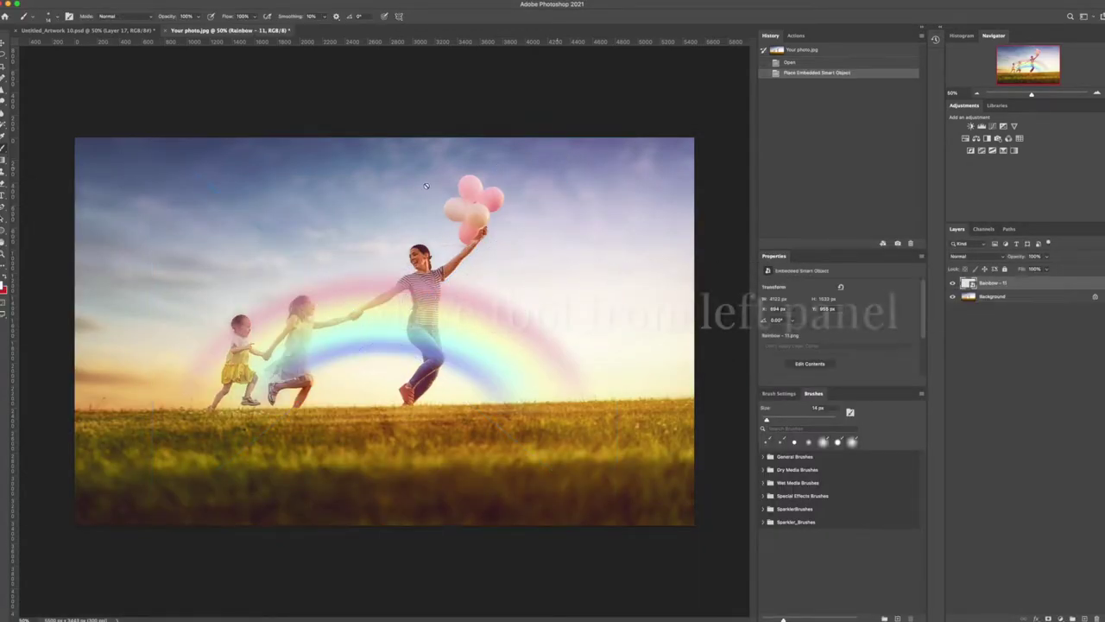
pyautogui.click(4, 41)
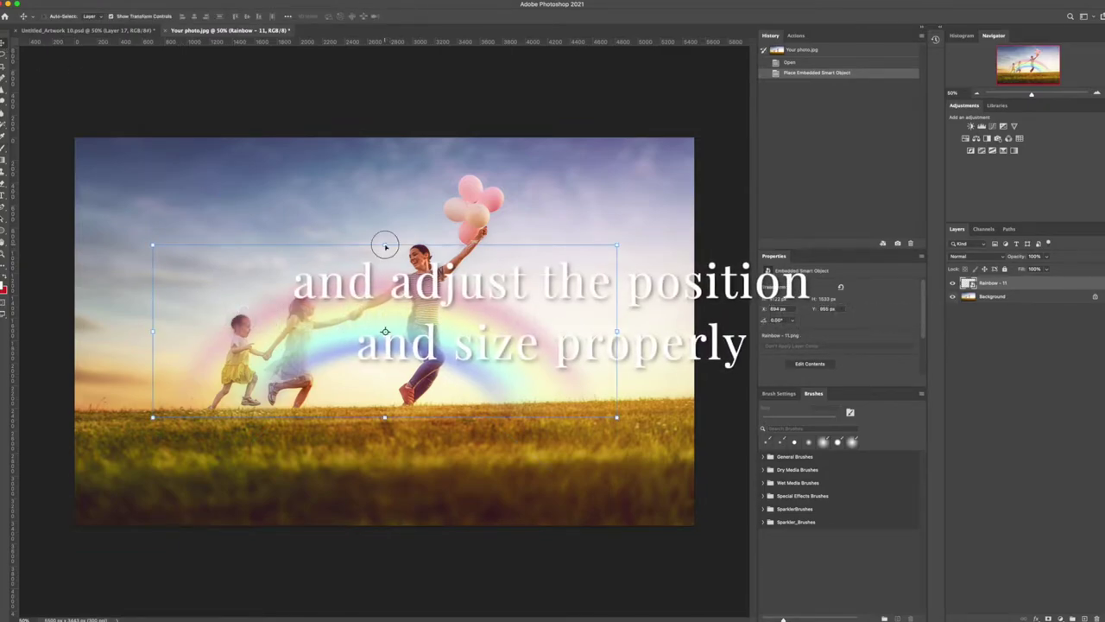
# - Stretch the rainbow's top and bottom edges past the photo, nudge it lower, and commit the transform
pyautogui.moveTo(385, 247); pyautogui.dragTo(384, 56)
pyautogui.moveTo(384, 476); pyautogui.dragTo(385, 545)
pyautogui.hotkey('ctrl', '-')
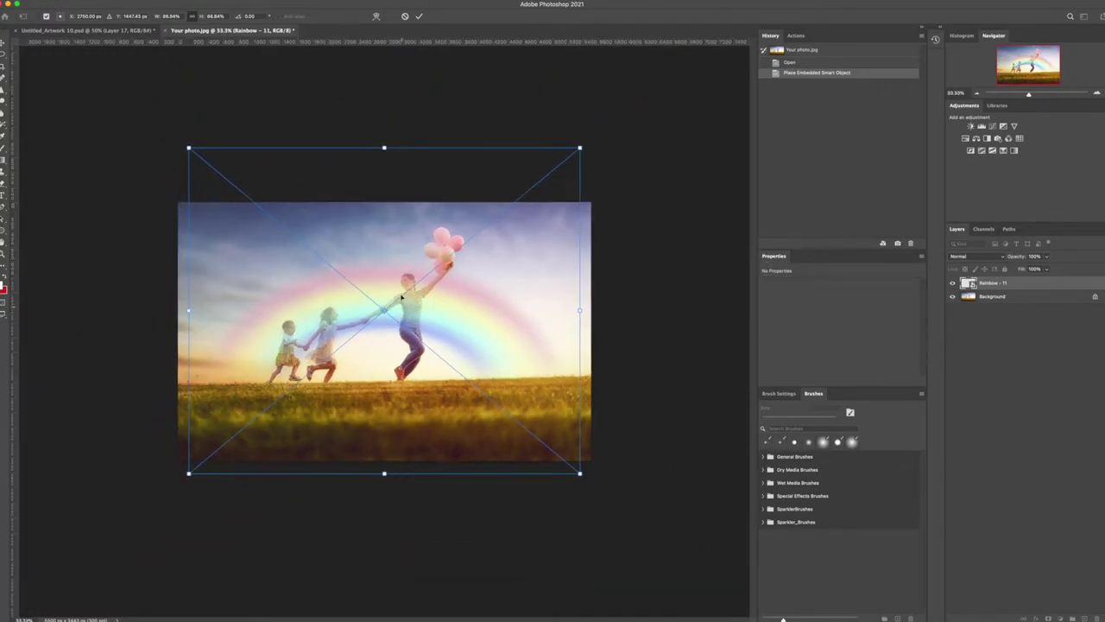
pyautogui.moveTo(385, 132); pyautogui.dragTo(389, 65)
pyautogui.moveTo(402, 294); pyautogui.dragTo(408, 304)
pyautogui.moveTo(384, 489); pyautogui.dragTo(384, 501)
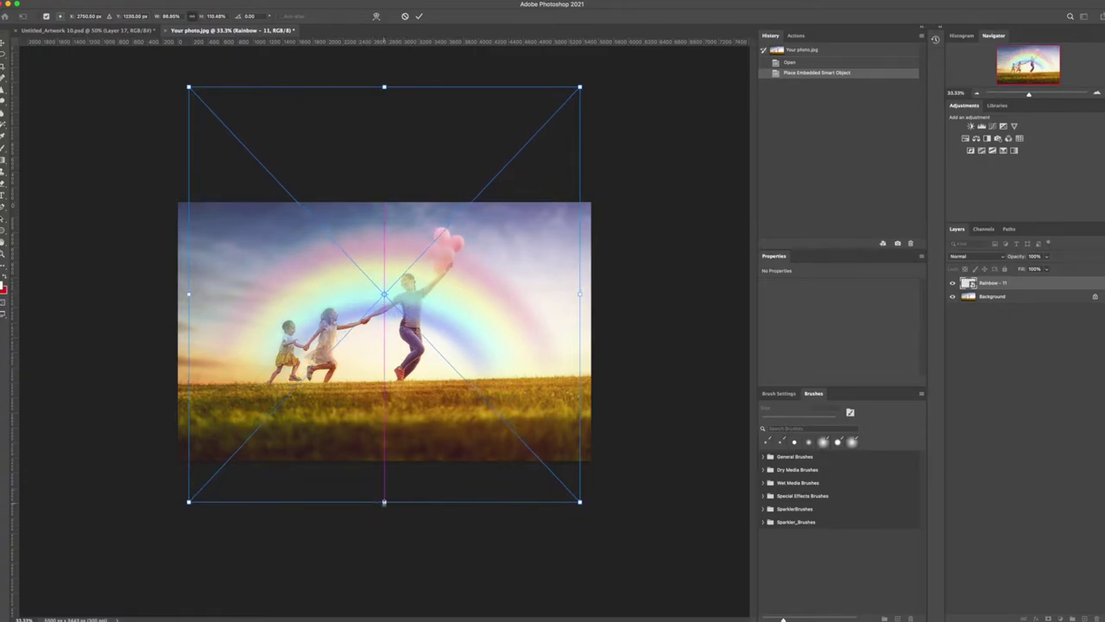
pyautogui.press('Return')
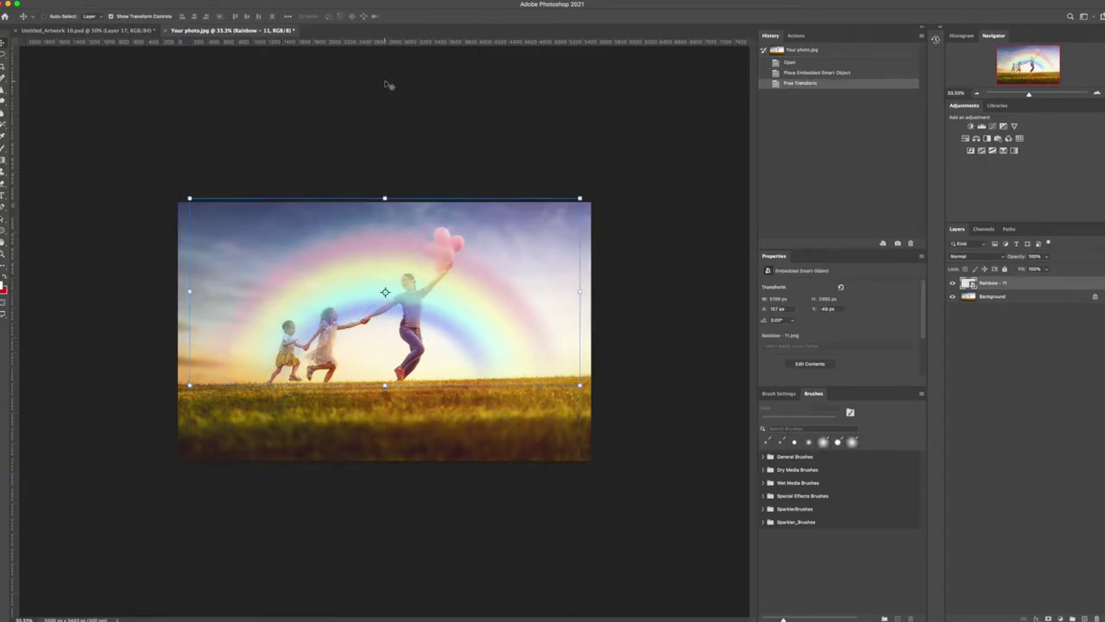
pyautogui.click(971, 257)
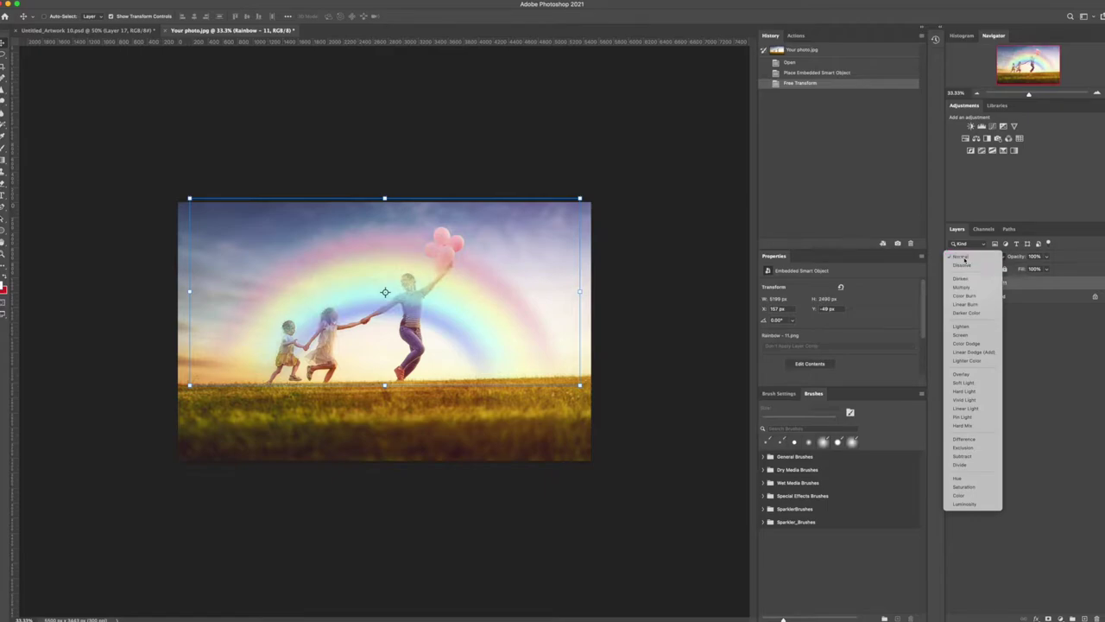
pyautogui.click(964, 258)
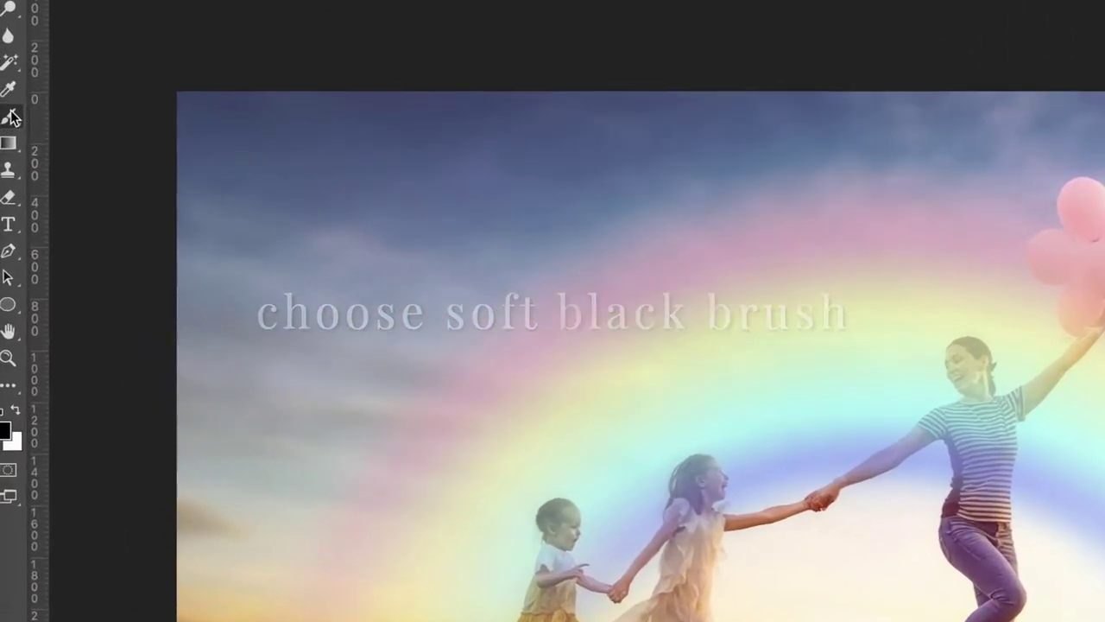
# - Select the Brush tool and set the foreground colour to black (000000)
pyautogui.click(10, 116)
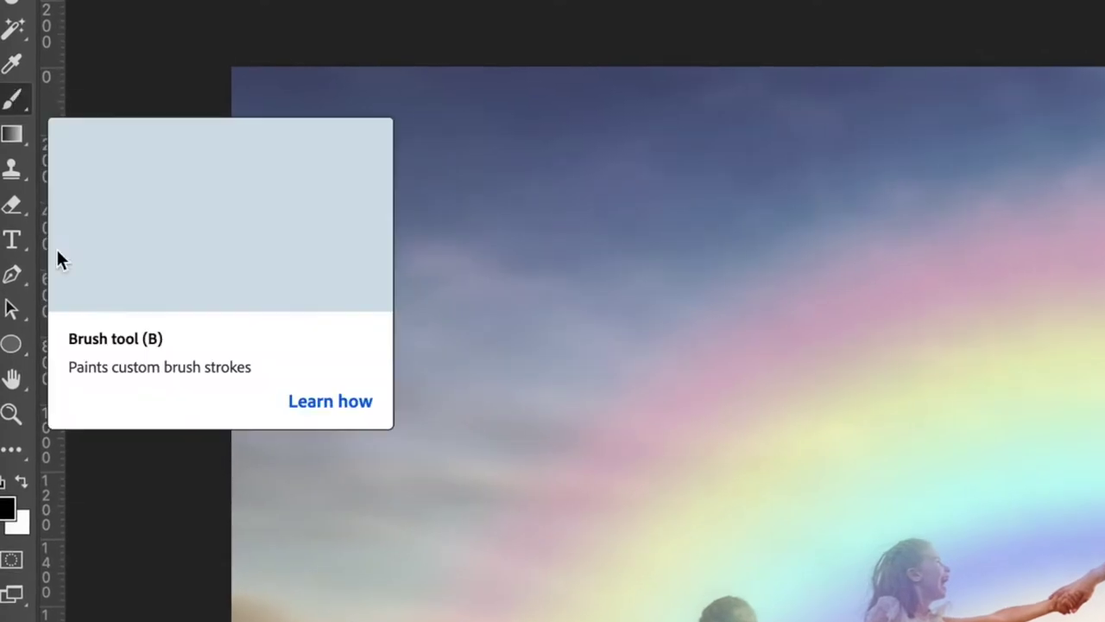
pyautogui.click(7, 509)
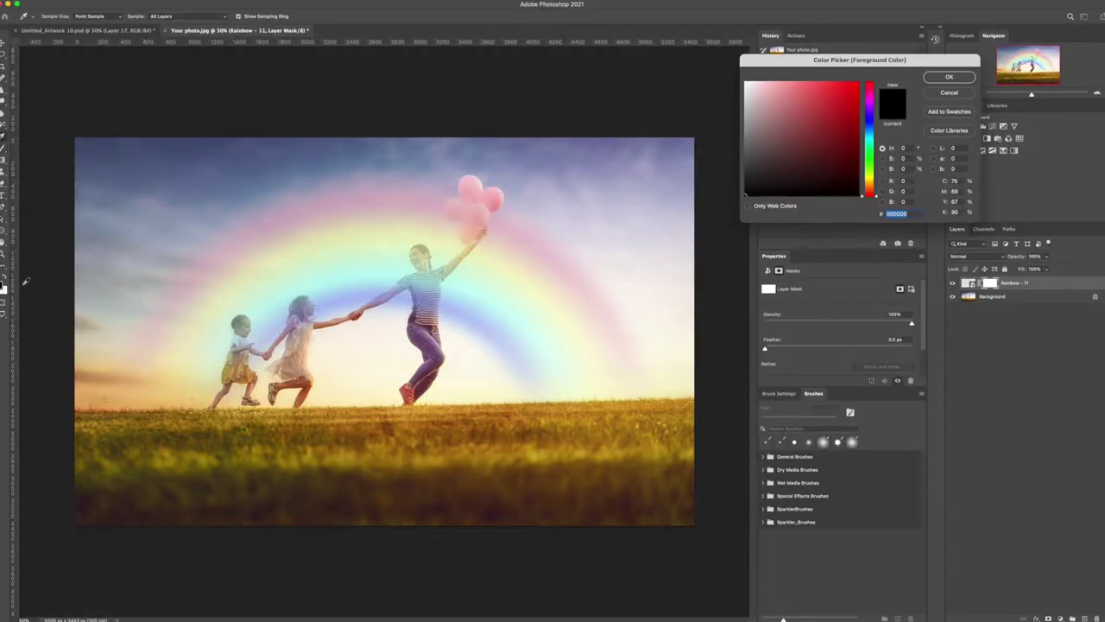
pyautogui.click(948, 77)
pyautogui.hotkey('ctrl', '1')
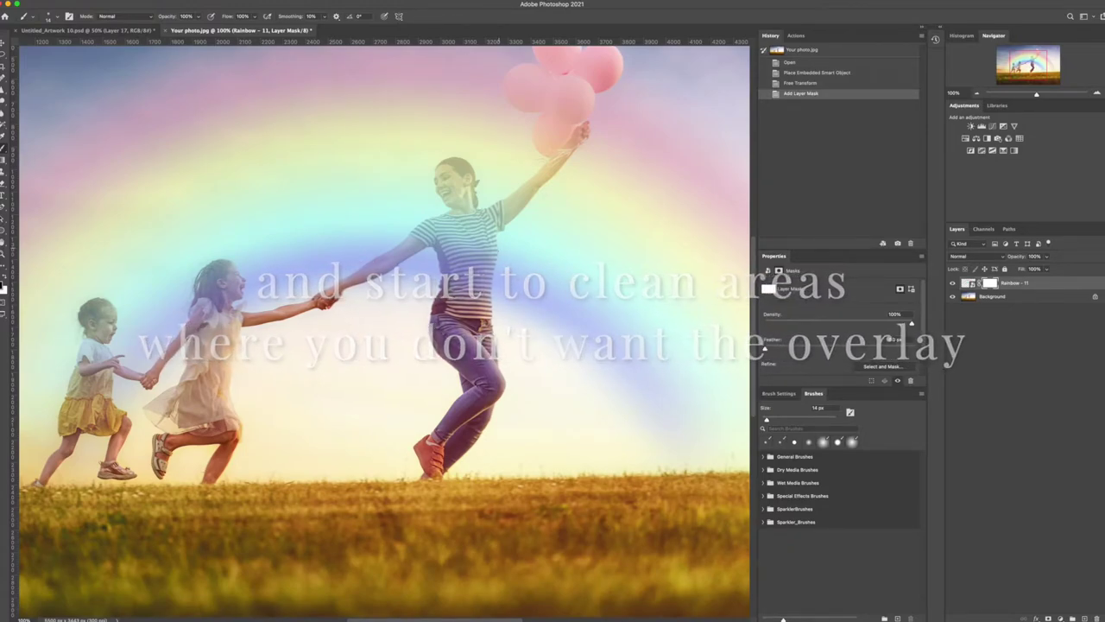
# - With a soft black brush, mask the rainbow off the younger girl's arm, shirt, neck and leg
pyautogui.hscroll(-5, 384, 328)
pyautogui.scroll(2, 321, 356)
pyautogui.rightClick(270, 328)
pyautogui.moveTo(276, 242)
pyautogui.mouseDown()
pyautogui.moveTo(259, 181)
pyautogui.moveTo(246, 194)
pyautogui.moveTo(246, 259)
pyautogui.moveTo(302, 277)
pyautogui.moveTo(302, 190)
pyautogui.moveTo(287, 185)
pyautogui.moveTo(281, 246)
pyautogui.mouseUp()
pyautogui.rightClick(274, 204)
pyautogui.moveTo(242, 293)
pyautogui.mouseDown()
pyautogui.moveTo(237, 362)
pyautogui.moveTo(310, 328)
pyautogui.moveTo(194, 418)
pyautogui.moveTo(175, 518)
pyautogui.mouseUp()
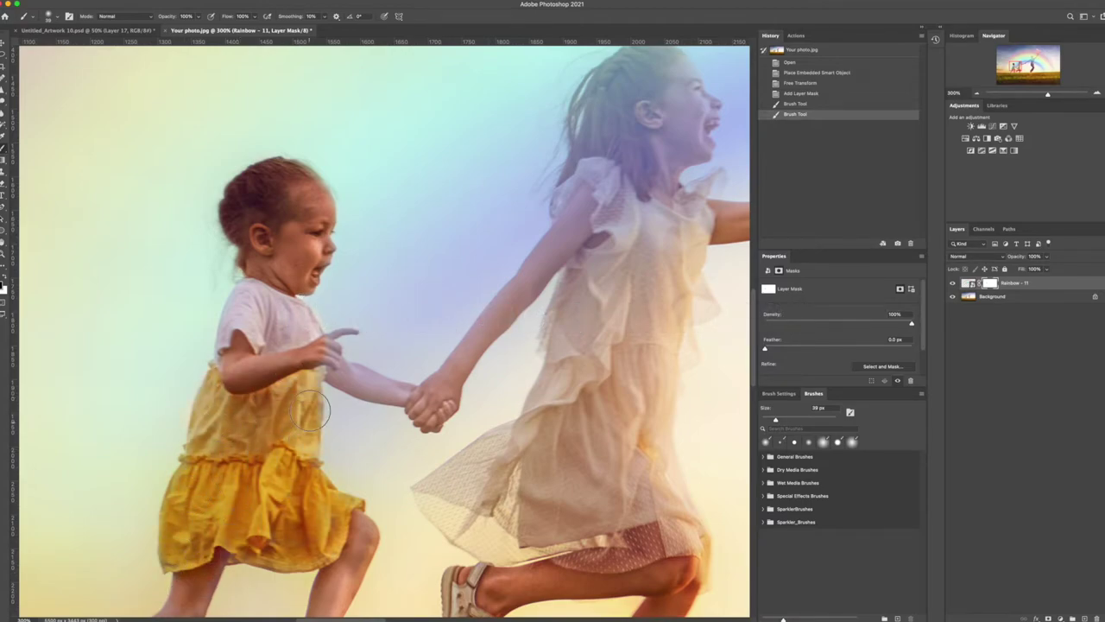
pyautogui.moveTo(315, 401); pyautogui.dragTo(311, 283)
pyautogui.scroll(-5, 294, 181)
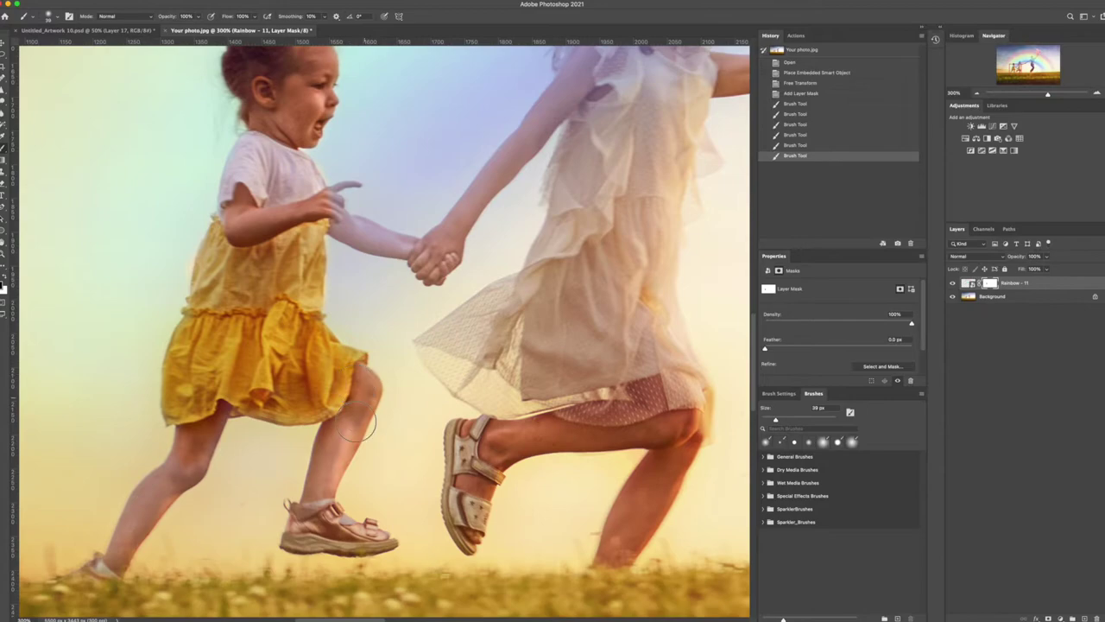
pyautogui.moveTo(345, 432); pyautogui.dragTo(191, 449)
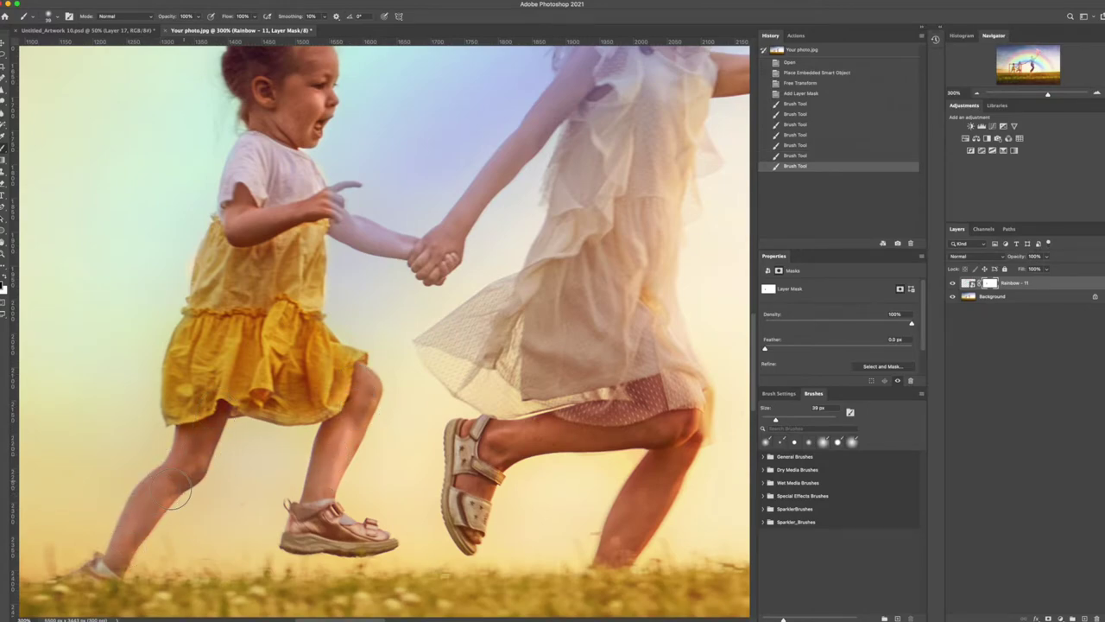
pyautogui.moveTo(173, 492); pyautogui.dragTo(149, 475)
pyautogui.scroll(3, 149, 475)
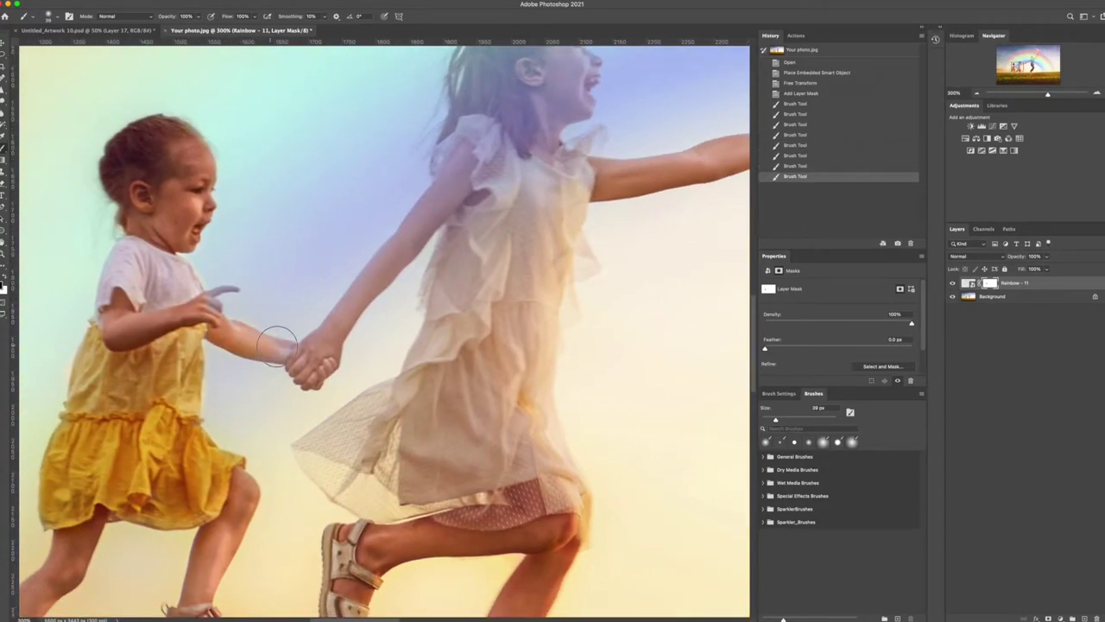
# - Mask the older girl's arm with a smaller brush, then enlarge the brush to about 23 px
pyautogui.moveTo(273, 345); pyautogui.dragTo(216, 302)
pyautogui.press('[')
pyautogui.press('[')
pyautogui.press('[')
pyautogui.click(238, 288)
pyautogui.rightClick(315, 347)
pyautogui.click(305, 389)
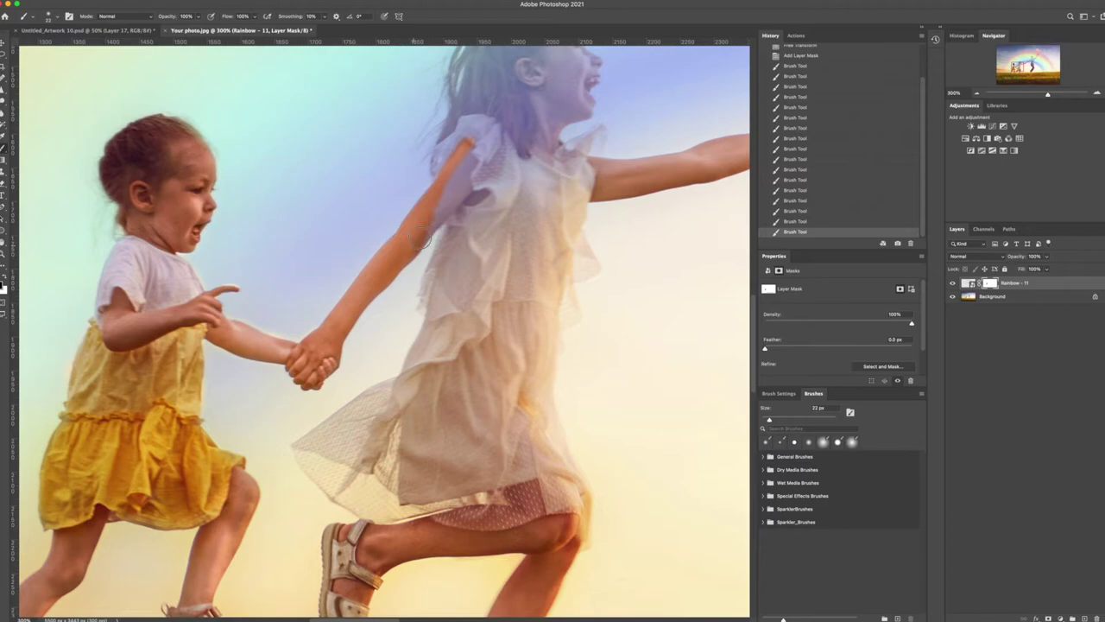
pyautogui.hscroll(3, 471, 313)
pyautogui.scroll(4, 354, 319)
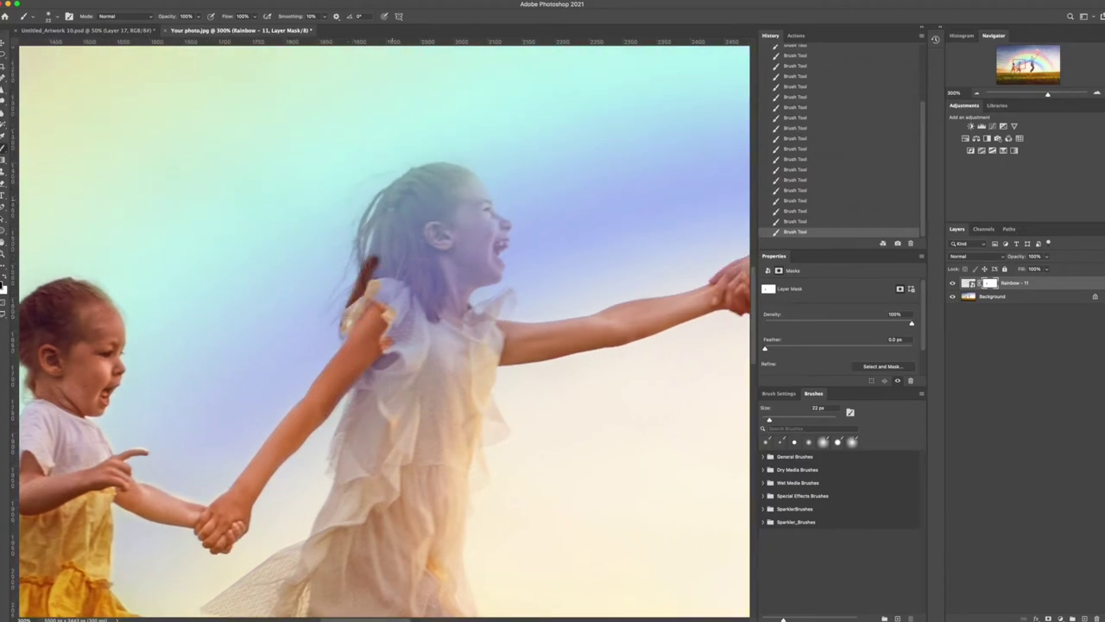
# - Mask the rainbow off the older girl's hair and face, enlarging the brush
pyautogui.moveTo(362, 259); pyautogui.dragTo(415, 224)
pyautogui.rightClick(406, 250)
pyautogui.press('Return')
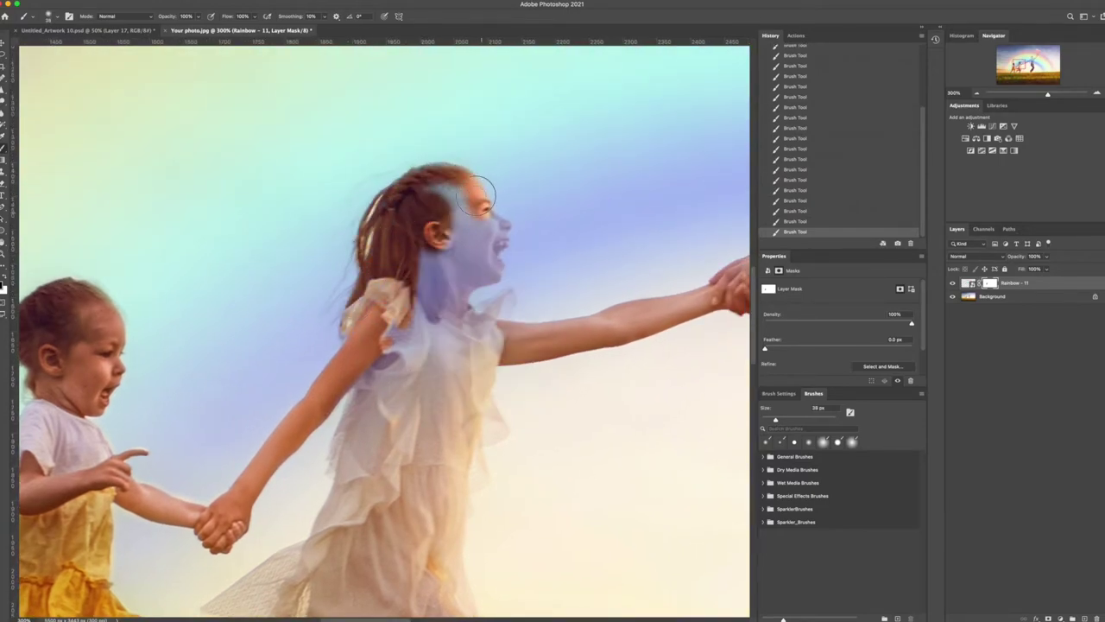
pyautogui.moveTo(476, 195); pyautogui.dragTo(489, 223)
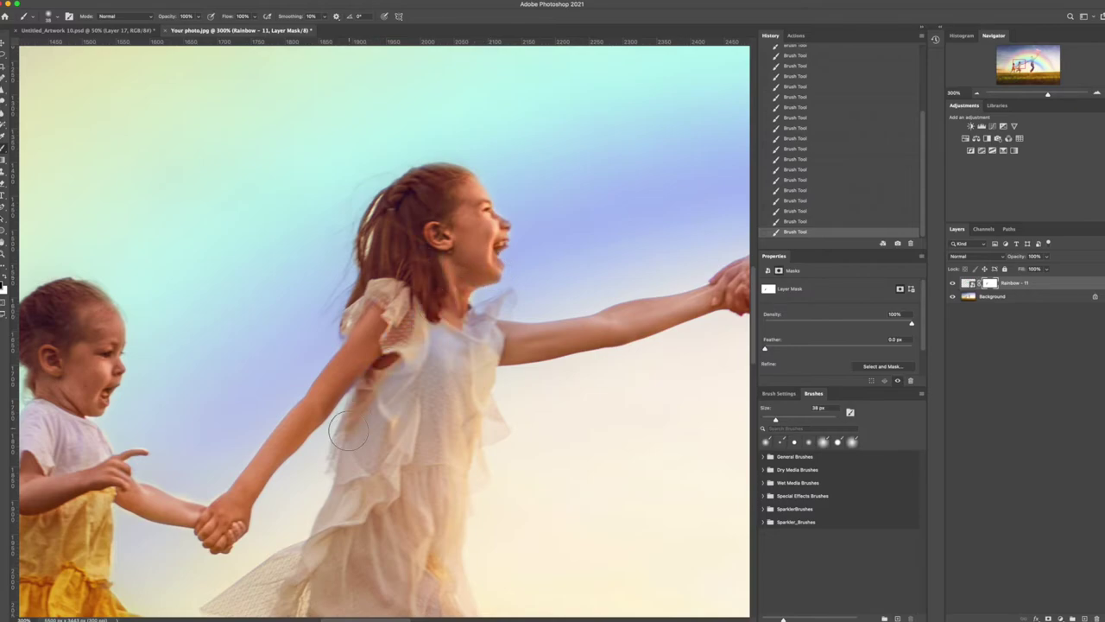
# - Mask the rainbow off the woman's forearm and upper arm
pyautogui.hscroll(3, 337, 518)
pyautogui.scroll(1, 336, 518)
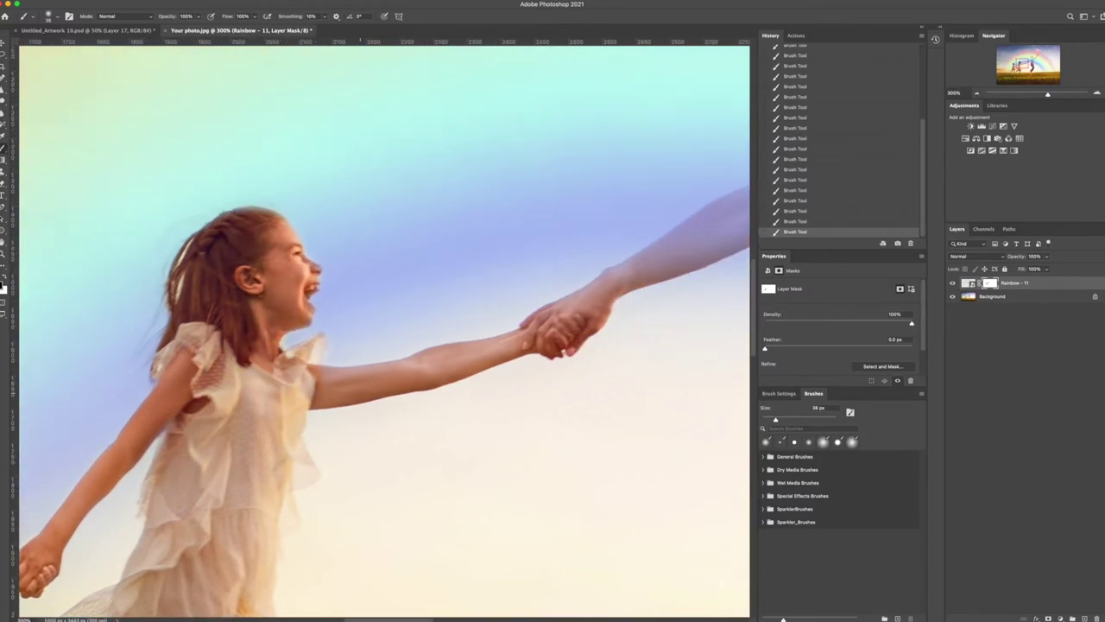
pyautogui.hscroll(3, 656, 262)
pyautogui.scroll(2, 656, 262)
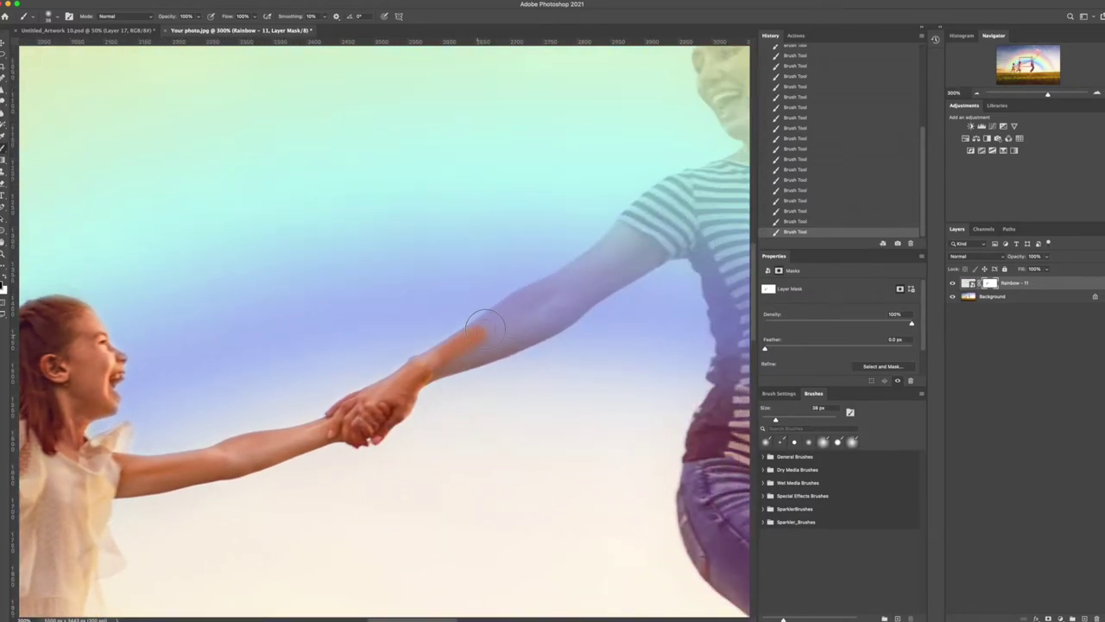
pyautogui.moveTo(470, 326); pyautogui.dragTo(605, 246)
pyautogui.moveTo(430, 363); pyautogui.dragTo(557, 310)
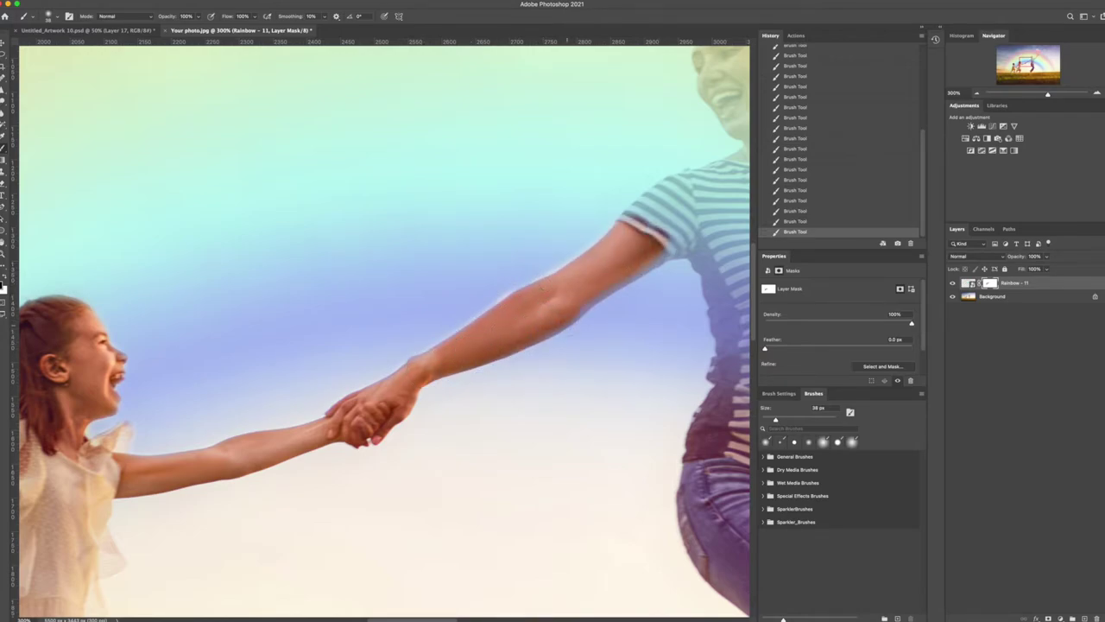
# - Mask the woman's shoulder, neck, collar, face, hair, sleeve and chest
pyautogui.scroll(1, 518, 302)
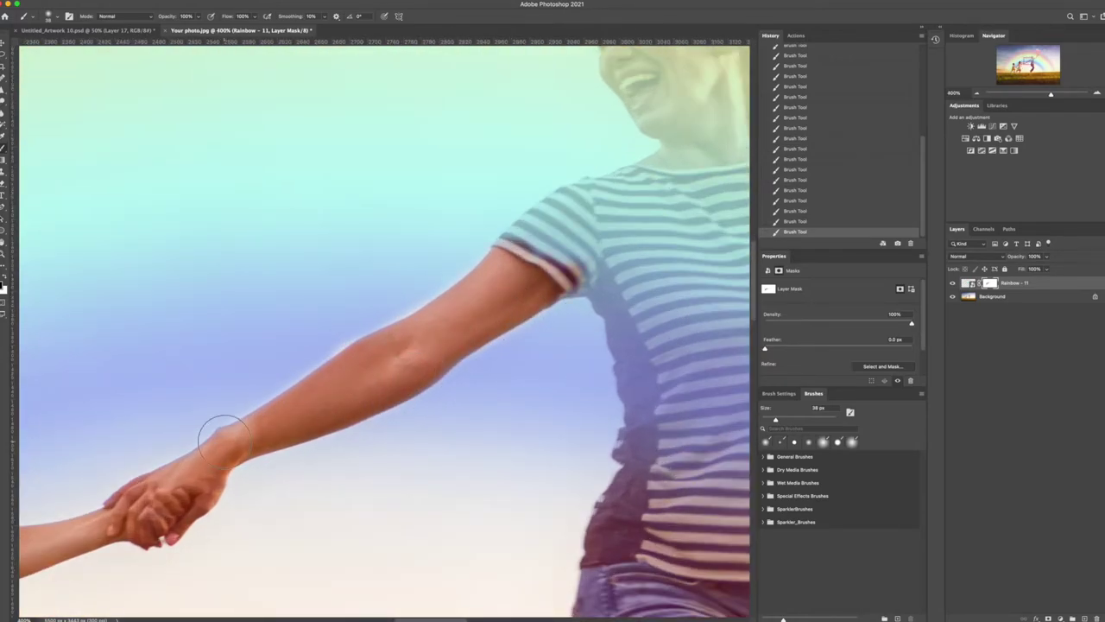
pyautogui.hscroll(6, 138, 492)
pyautogui.scroll(2, 138, 492)
pyautogui.moveTo(328, 306)
pyautogui.mouseDown()
pyautogui.moveTo(233, 363)
pyautogui.moveTo(231, 385)
pyautogui.mouseUp()
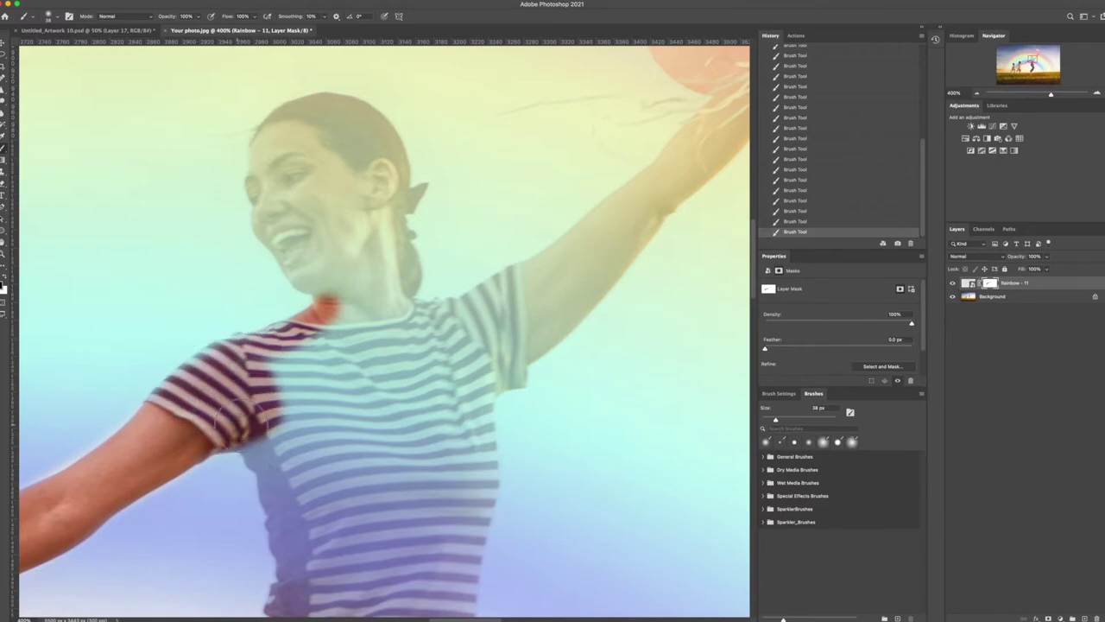
pyautogui.moveTo(303, 311); pyautogui.dragTo(406, 285)
pyautogui.click(268, 147)
pyautogui.moveTo(270, 227)
pyautogui.mouseDown()
pyautogui.moveTo(311, 276)
pyautogui.moveTo(302, 173)
pyautogui.moveTo(398, 198)
pyautogui.moveTo(276, 129)
pyautogui.mouseUp()
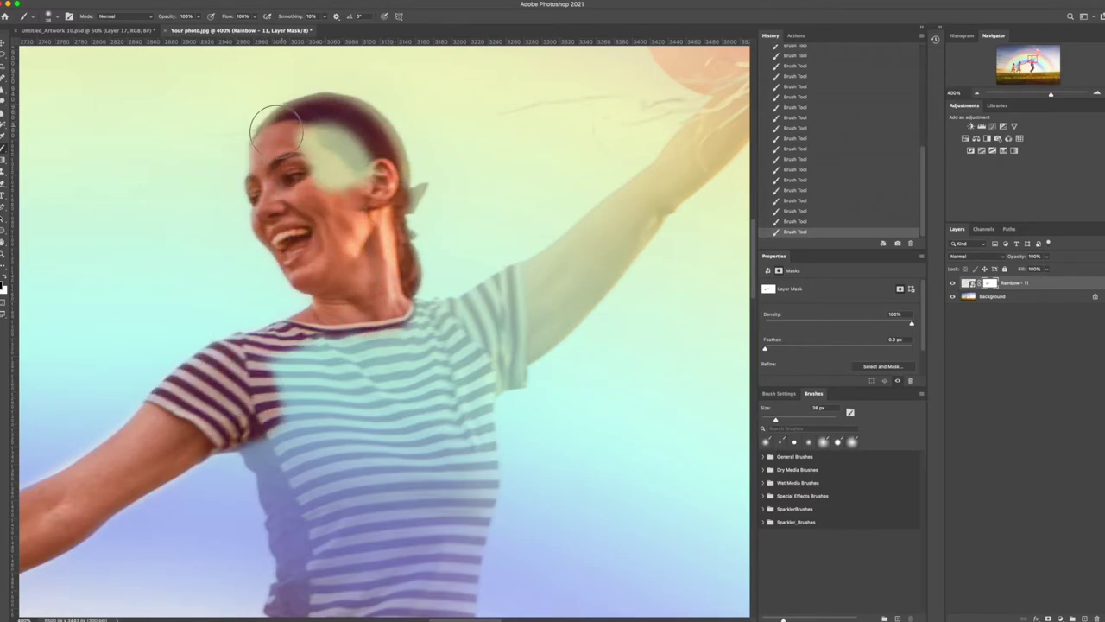
pyautogui.moveTo(378, 125); pyautogui.dragTo(303, 190)
pyautogui.moveTo(406, 251)
pyautogui.mouseDown()
pyautogui.moveTo(505, 382)
pyautogui.moveTo(337, 380)
pyautogui.moveTo(270, 363)
pyautogui.mouseUp()
# - Clear the rainbow off the woman's raised arm from upper arm to wrist
pyautogui.scroll(-5, 270, 362)
pyautogui.moveTo(233, 250)
pyautogui.mouseDown()
pyautogui.moveTo(255, 457)
pyautogui.moveTo(328, 437)
pyautogui.moveTo(427, 489)
pyautogui.mouseUp()
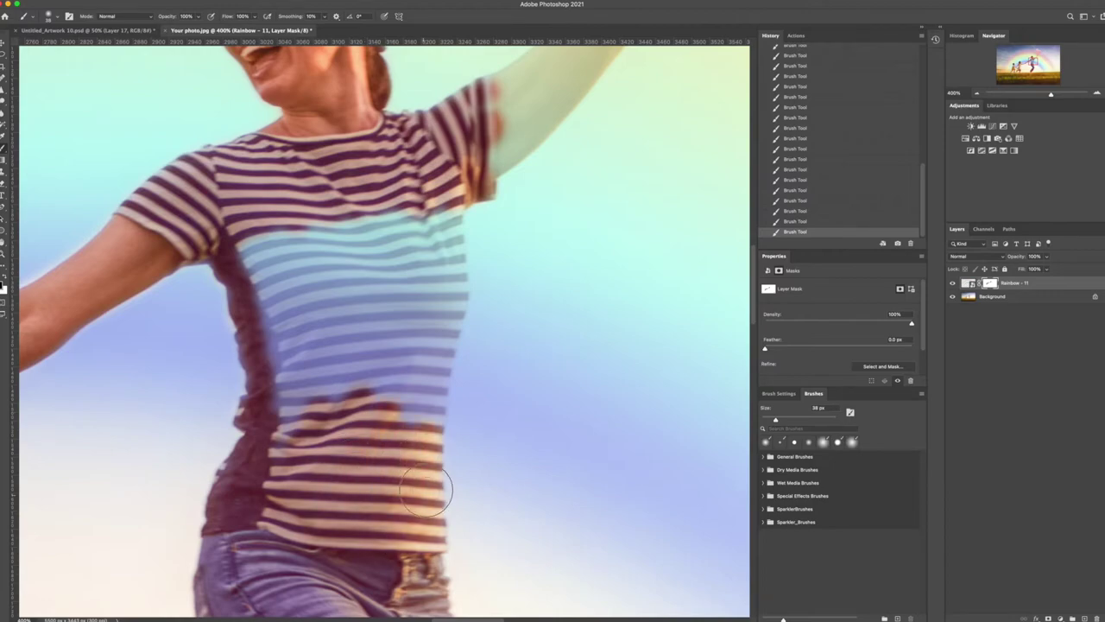
pyautogui.moveTo(454, 276)
pyautogui.mouseDown()
pyautogui.moveTo(423, 224)
pyautogui.moveTo(346, 259)
pyautogui.moveTo(285, 414)
pyautogui.moveTo(362, 345)
pyautogui.mouseUp()
pyautogui.scroll(5, 397, 404)
pyautogui.scroll(-3, 398, 404)
pyautogui.hscroll(4, 397, 404)
pyautogui.moveTo(407, 210)
pyautogui.mouseDown()
pyautogui.moveTo(285, 406)
pyautogui.moveTo(323, 315)
pyautogui.mouseUp()
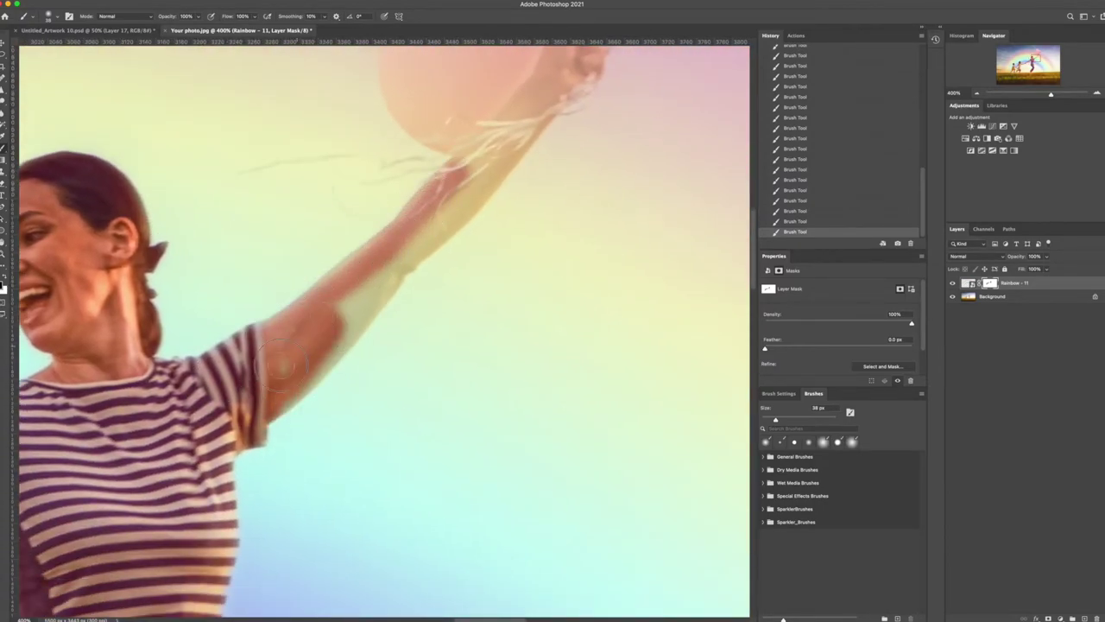
pyautogui.moveTo(275, 398); pyautogui.dragTo(527, 116)
pyautogui.moveTo(526, 117); pyautogui.dragTo(391, 247)
# - Reveal the hand and balloons' true colours, including the left balloon's lower edge
pyautogui.scroll(3, 376, 249)
pyautogui.hscroll(3, 376, 249)
pyautogui.moveTo(471, 160)
pyautogui.mouseDown()
pyautogui.moveTo(271, 173)
pyautogui.moveTo(276, 145)
pyautogui.mouseUp()
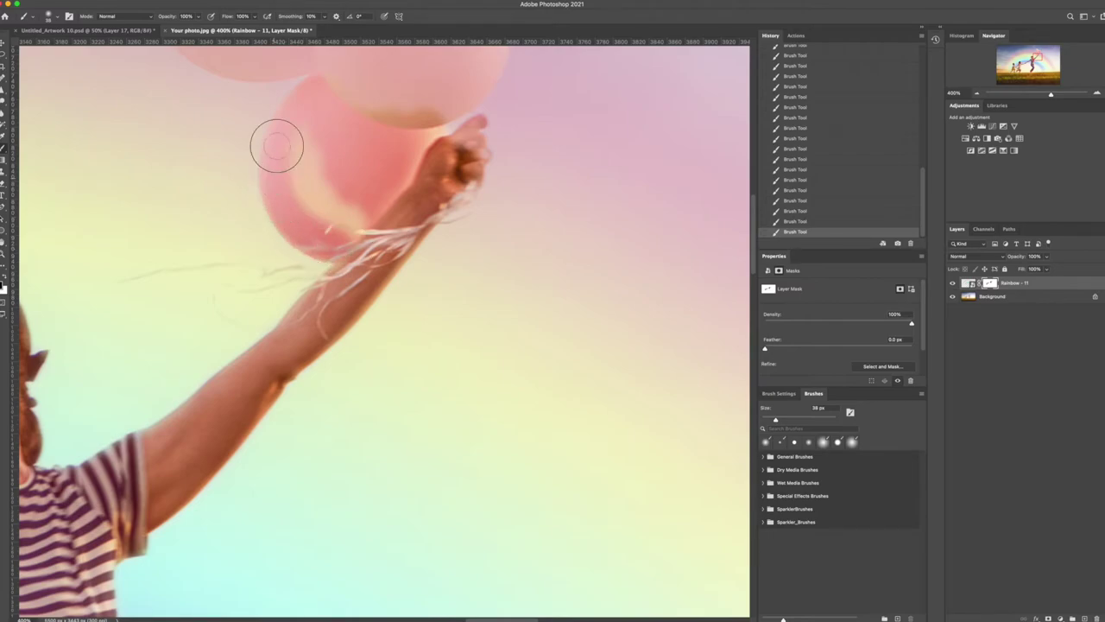
pyautogui.scroll(5, 276, 145)
pyautogui.hscroll(2, 277, 145)
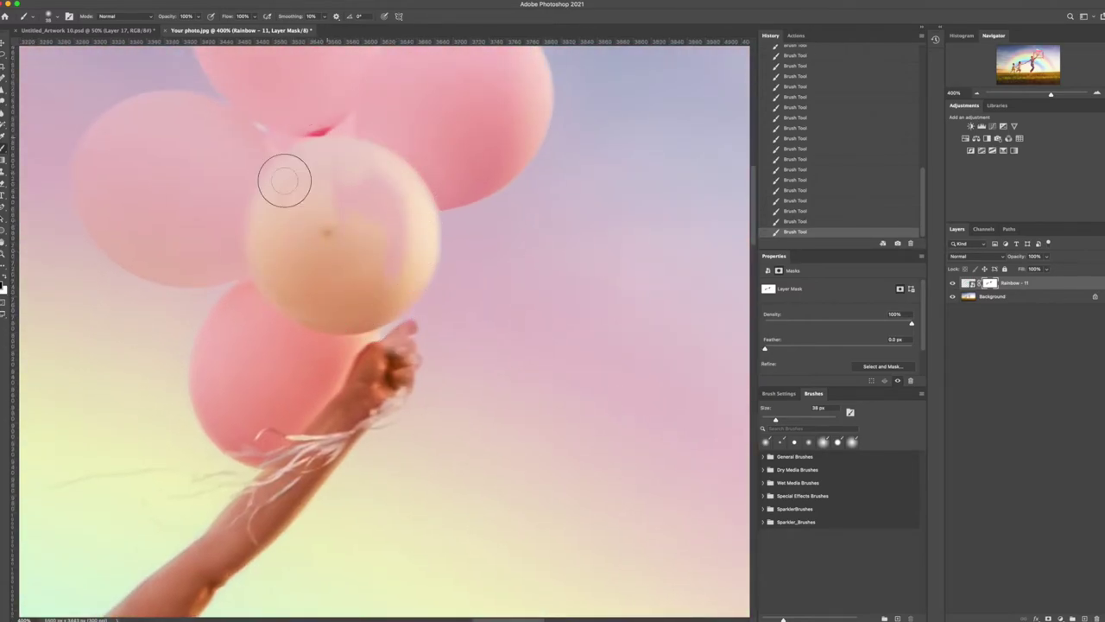
pyautogui.moveTo(119, 242); pyautogui.dragTo(180, 272)
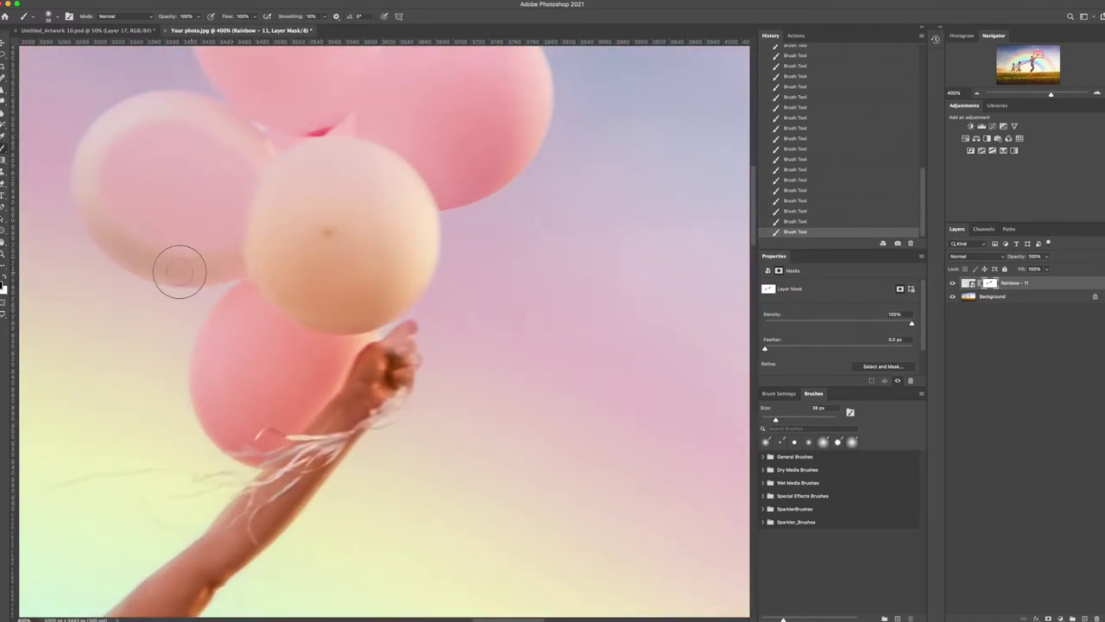
pyautogui.scroll(5, 146, 231)
pyautogui.hscroll(2, 145, 231)
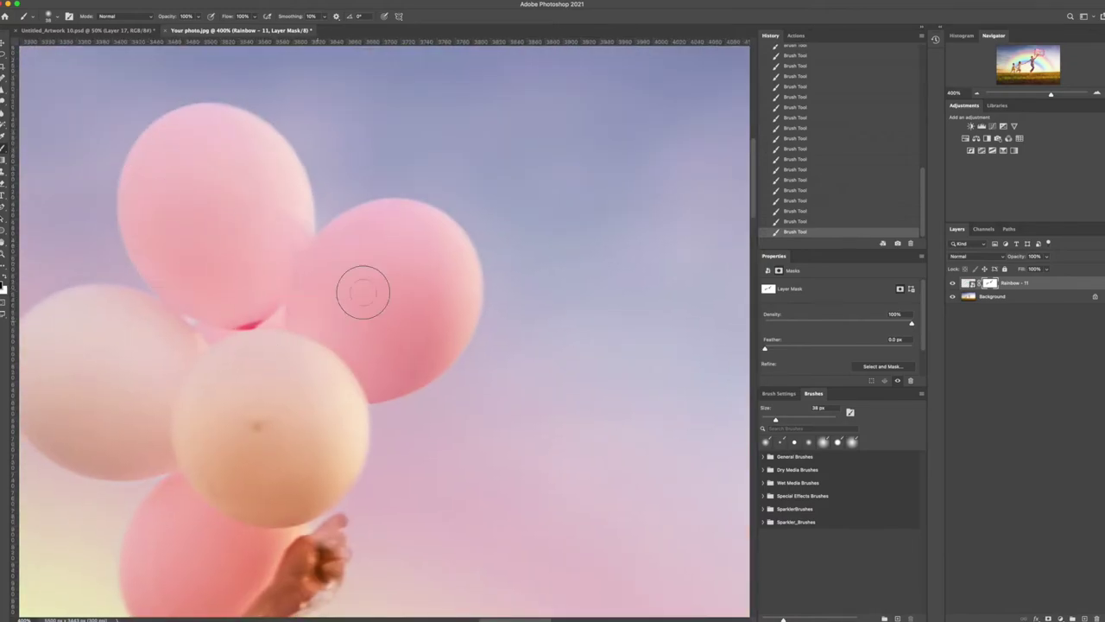
pyautogui.scroll(-5, 239, 365)
# - Shrink the brush to 13 px and bring the woman's arm and the girl into view
pyautogui.rightClick(321, 297)
pyautogui.moveTo(365, 303); pyautogui.dragTo(341, 303)
pyautogui.press('Return')
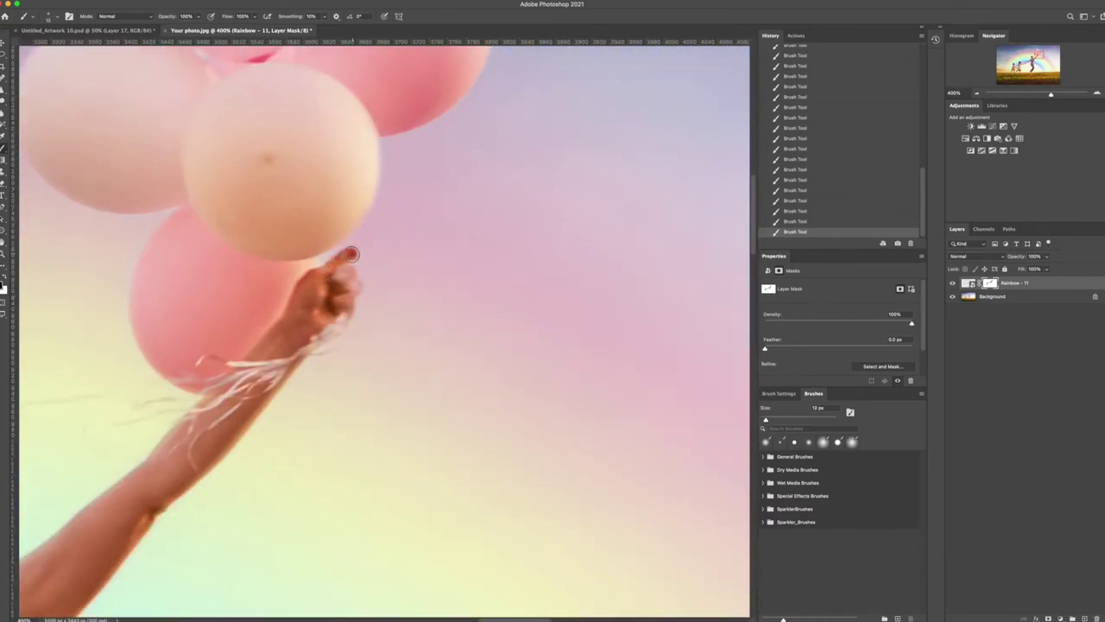
pyautogui.scroll(-3, 173, 377)
pyautogui.hscroll(-3, 173, 377)
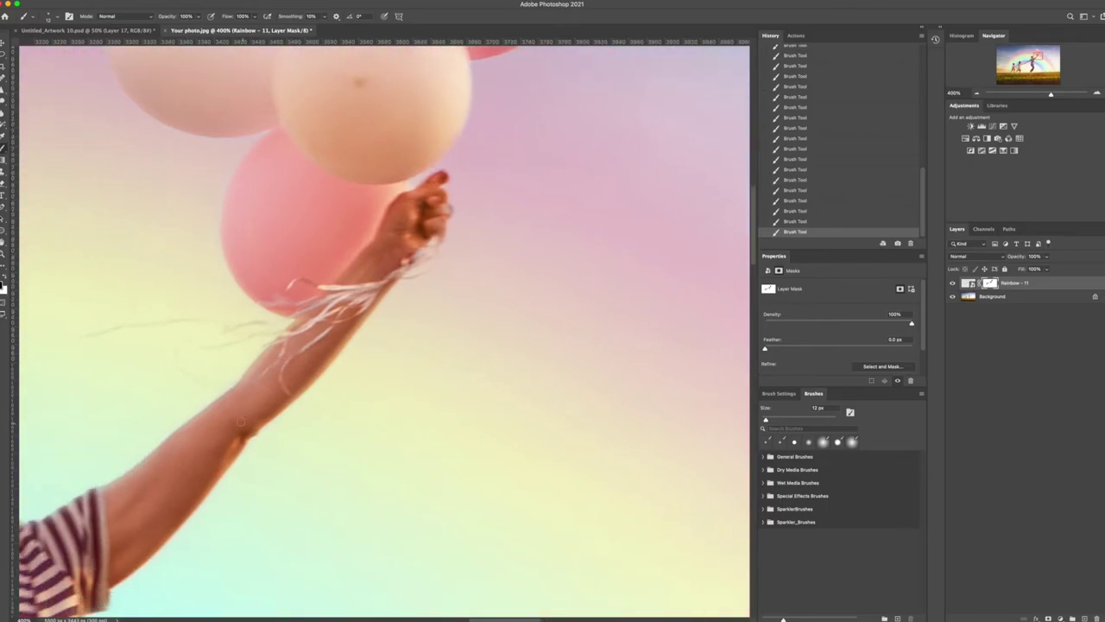
pyautogui.rightClick(246, 423)
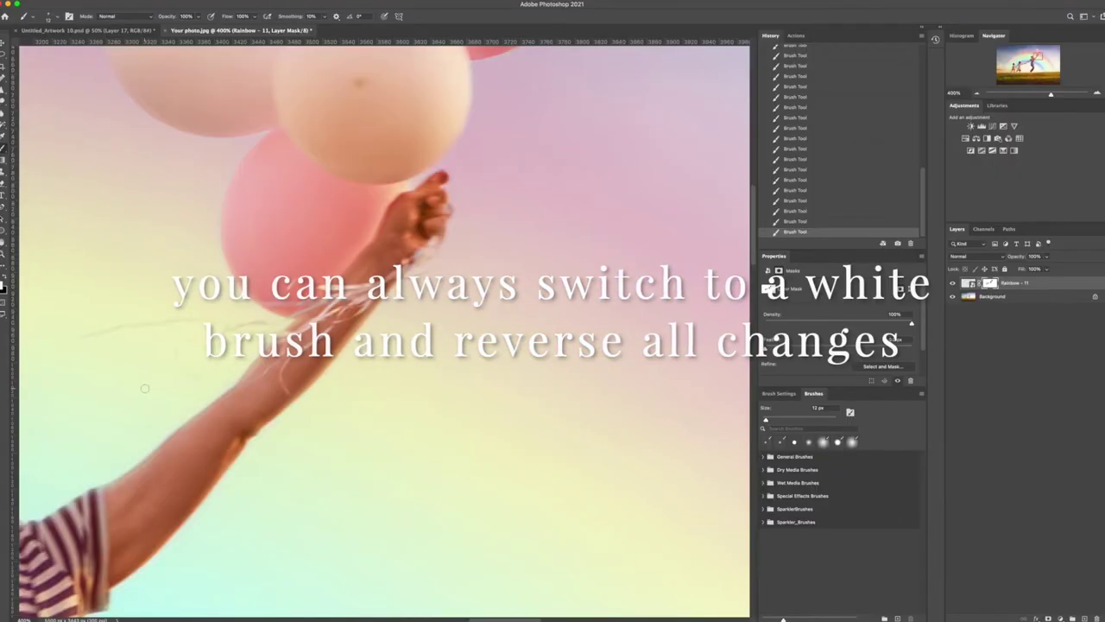
pyautogui.rightClick(130, 413)
pyautogui.press('Escape')
pyautogui.moveTo(111, 414)
pyautogui.mouseDown()
pyautogui.moveTo(234, 308)
pyautogui.moveTo(324, 287)
pyautogui.mouseUp()
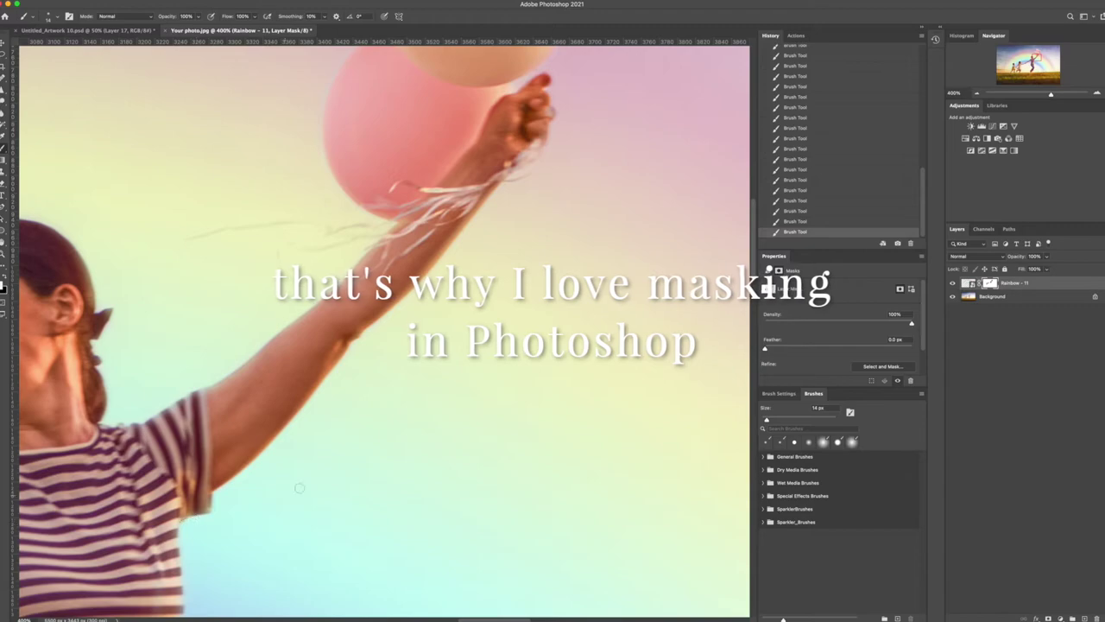
# - Work along the woman's face and the balloons and hand above her
pyautogui.moveTo(311, 311); pyautogui.dragTo(440, 323)
pyautogui.moveTo(449, 172); pyautogui.dragTo(462, 309)
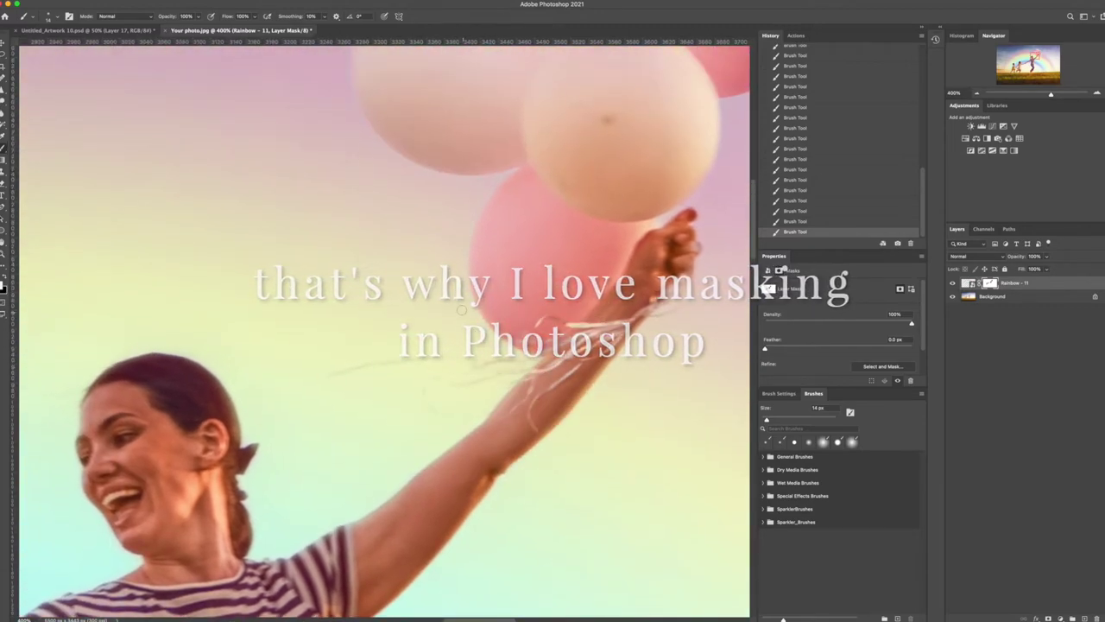
pyautogui.moveTo(342, 119); pyautogui.dragTo(320, 198)
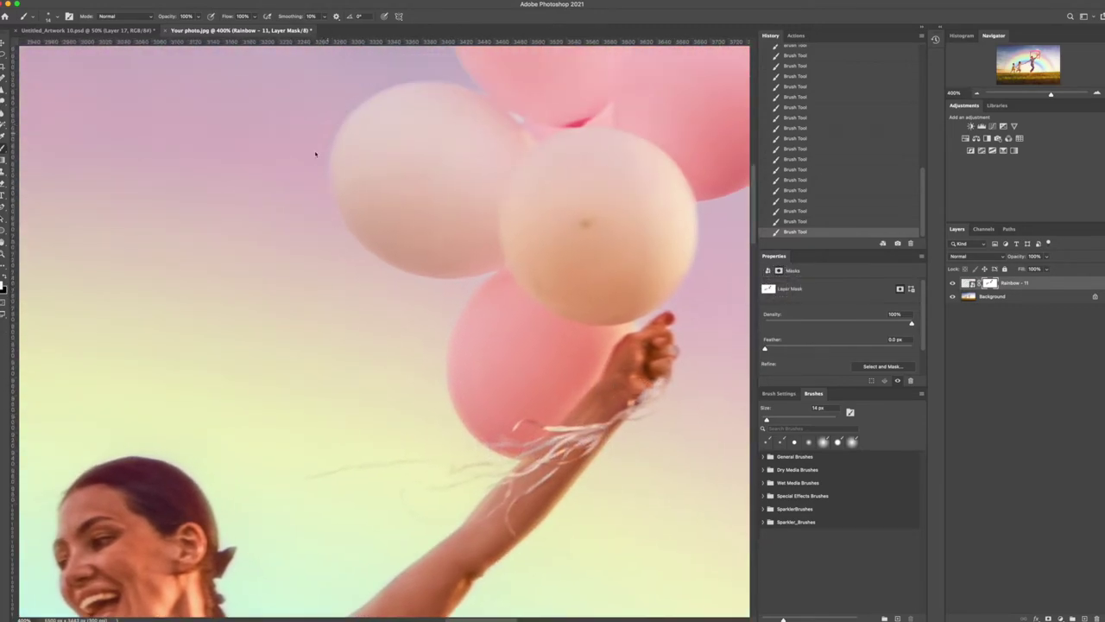
pyautogui.scroll(-5, 315, 154)
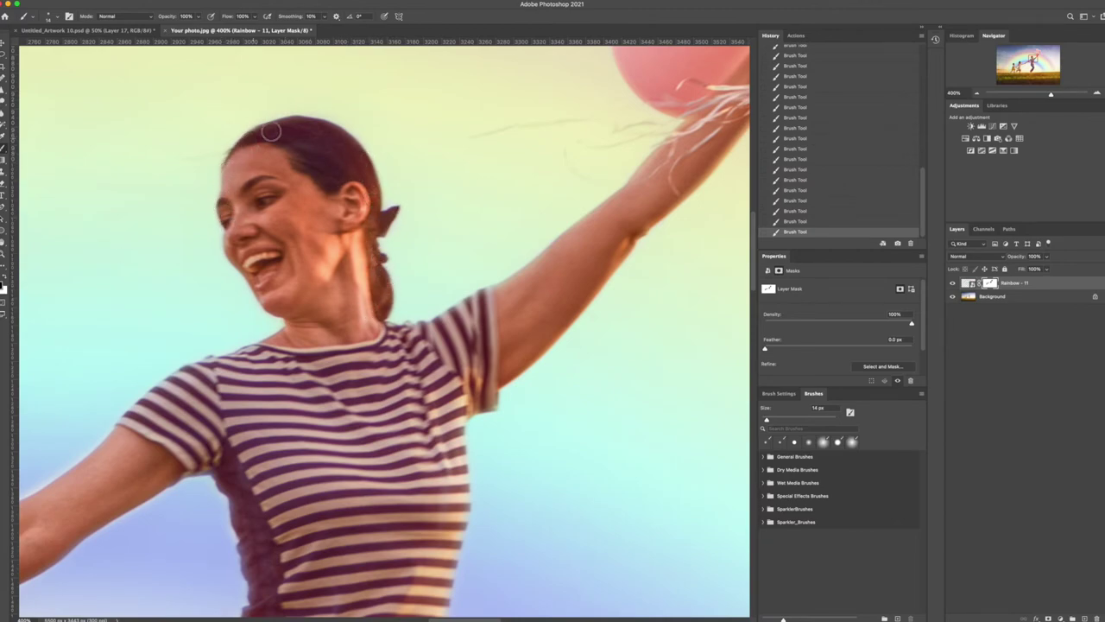
# - Pan down and left across the canvas to the woman's striped shirt and outstretched arm
pyautogui.scroll(-3, 316, 312)
pyautogui.hscroll(-2, 315, 313)
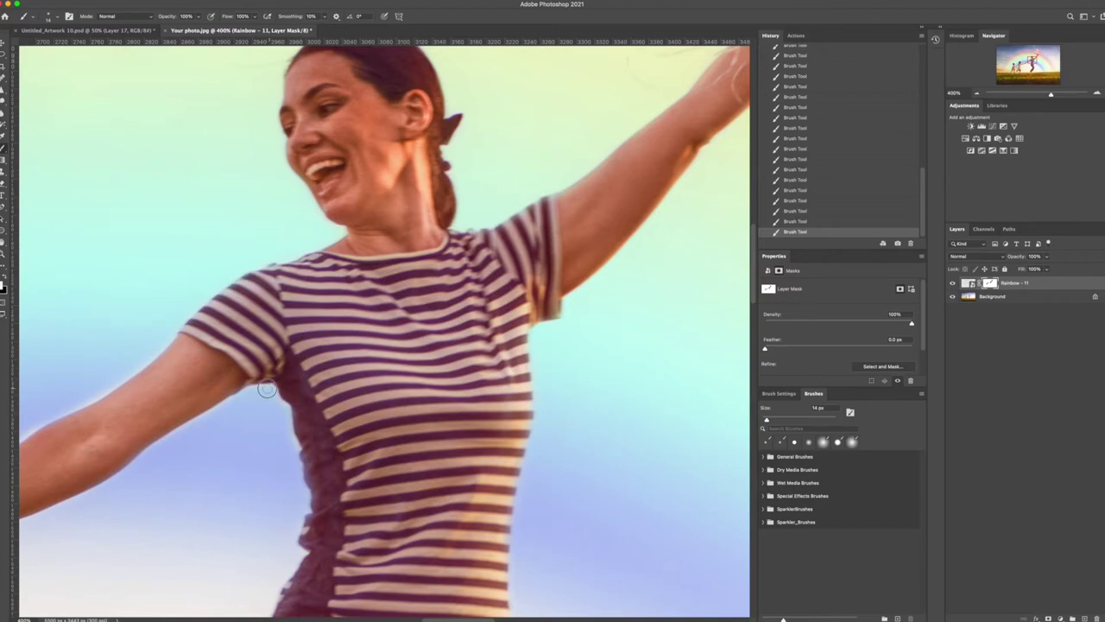
pyautogui.scroll(-3, 328, 416)
pyautogui.hscroll(-1, 328, 416)
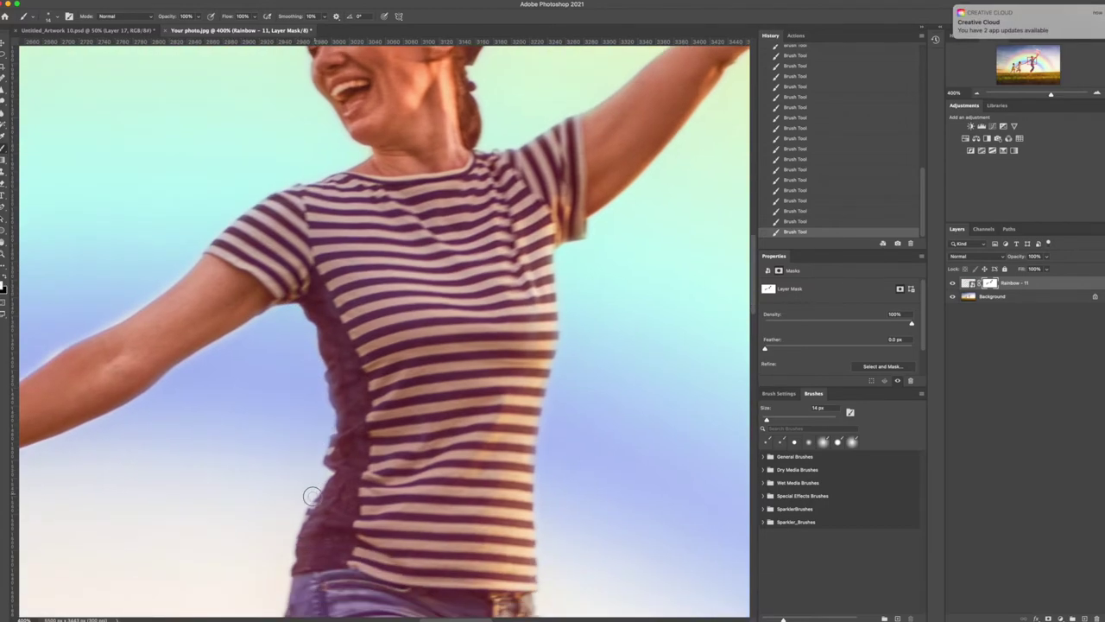
pyautogui.hscroll(-2, 312, 496)
pyautogui.scroll(-1, 311, 496)
pyautogui.hscroll(-2, 105, 302)
pyautogui.scroll(-1, 106, 302)
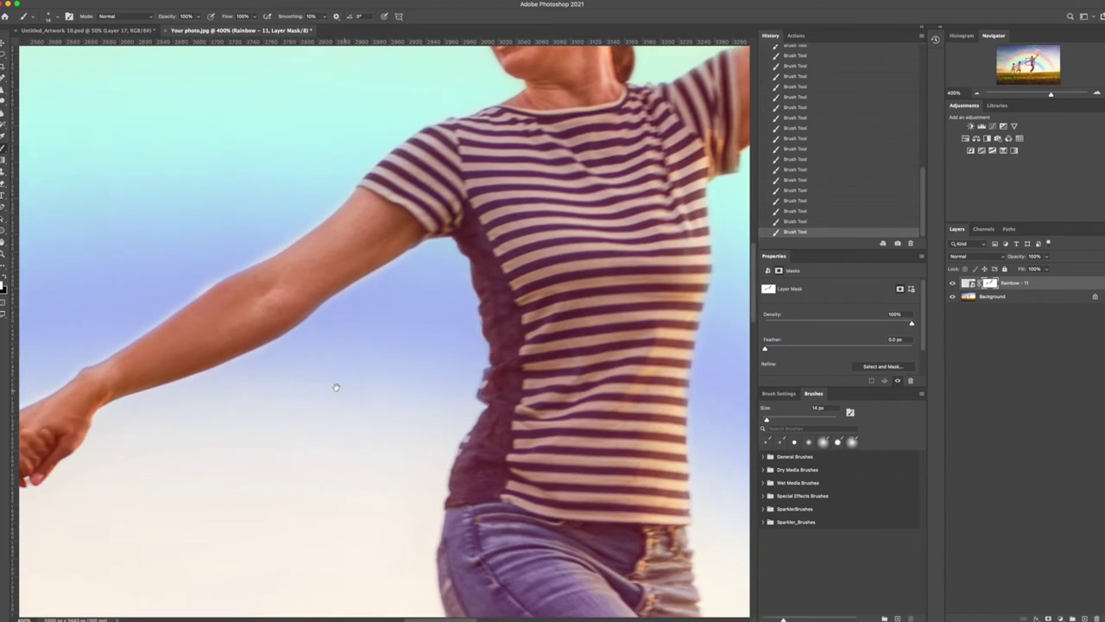
pyautogui.hscroll(-1, 136, 343)
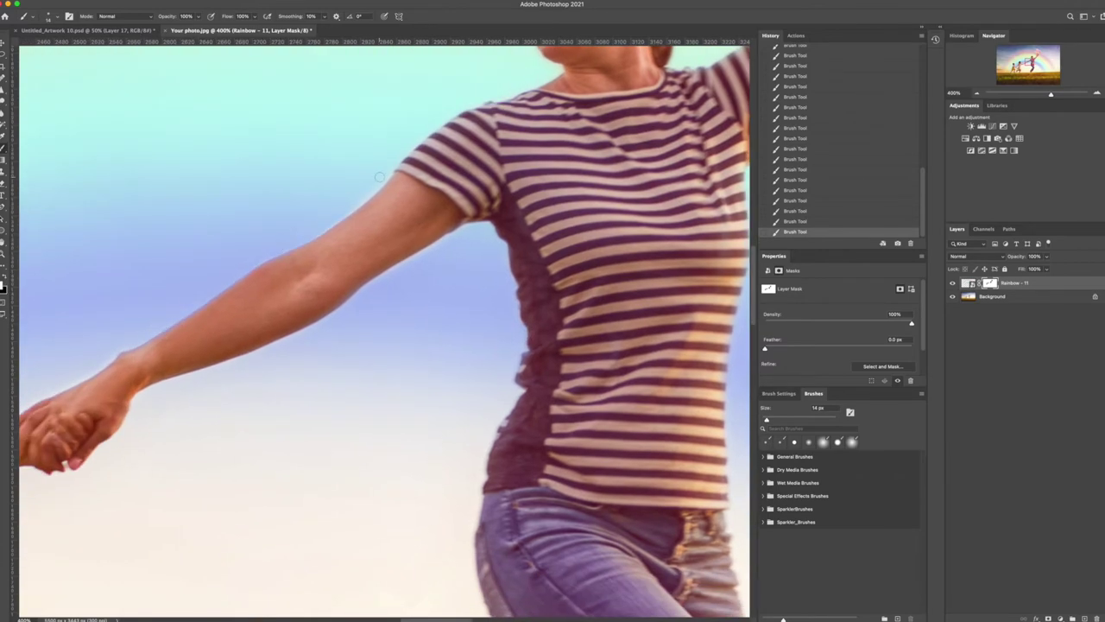
pyautogui.hscroll(-2, 401, 268)
pyautogui.scroll(-1, 353, 336)
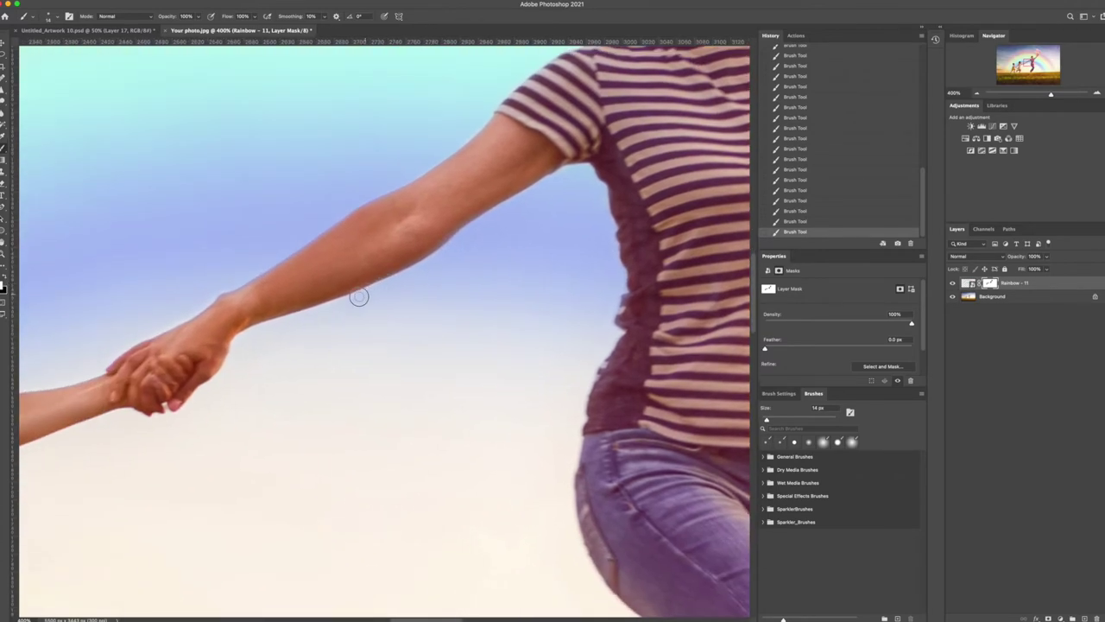
pyautogui.hscroll(-3, 241, 336)
pyautogui.scroll(-1, 346, 244)
pyautogui.hscroll(-3, 264, 294)
pyautogui.scroll(-1, 285, 259)
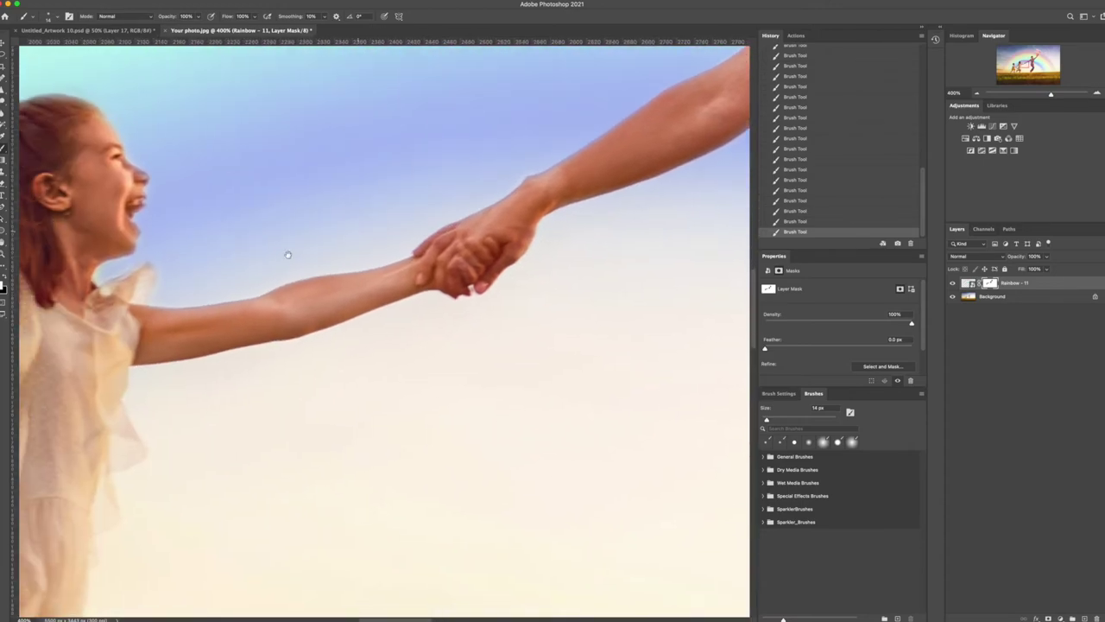
pyautogui.hscroll(-3, 301, 407)
pyautogui.scroll(1, 227, 309)
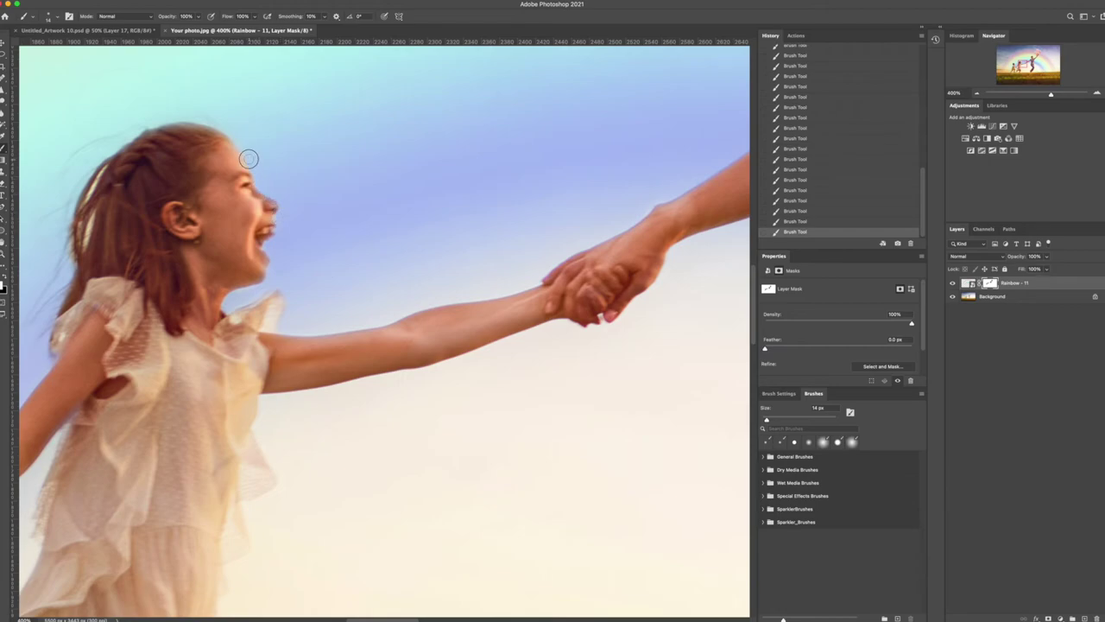
# - Shrink the brush to 4 px for the girl's hair edges
pyautogui.rightClick(250, 161)
pyautogui.scroll(3, 26, 183)
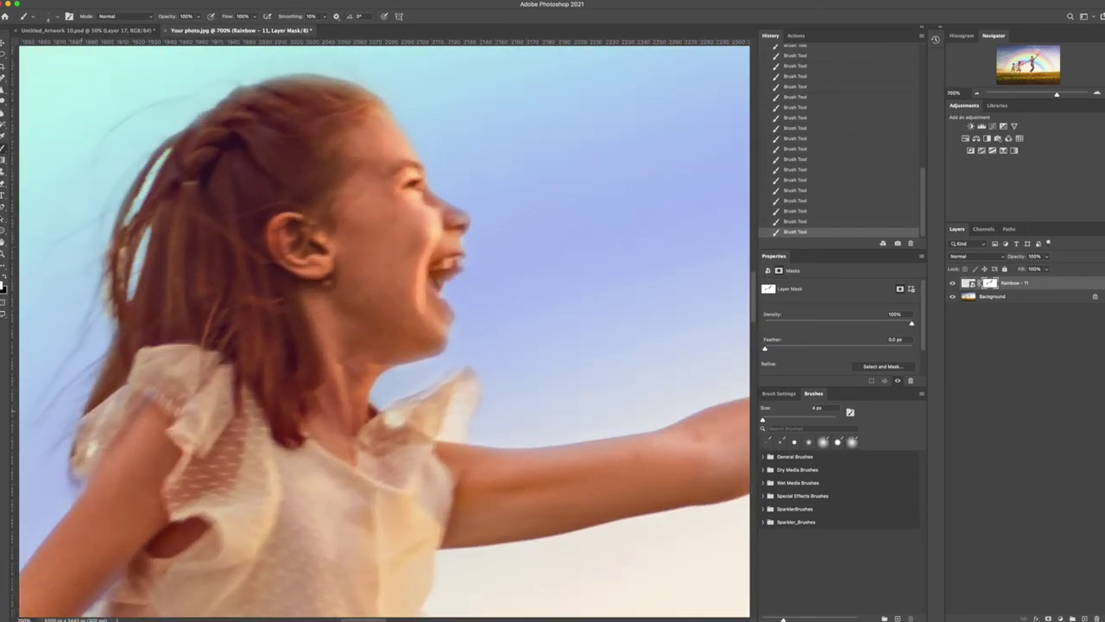
pyautogui.scroll(-5, 234, 285)
pyautogui.hscroll(-5, 234, 285)
# - Enlarge the brush to 11 px for the arm edges and work around the toddler
pyautogui.rightClick(212, 311)
pyautogui.press('Return')
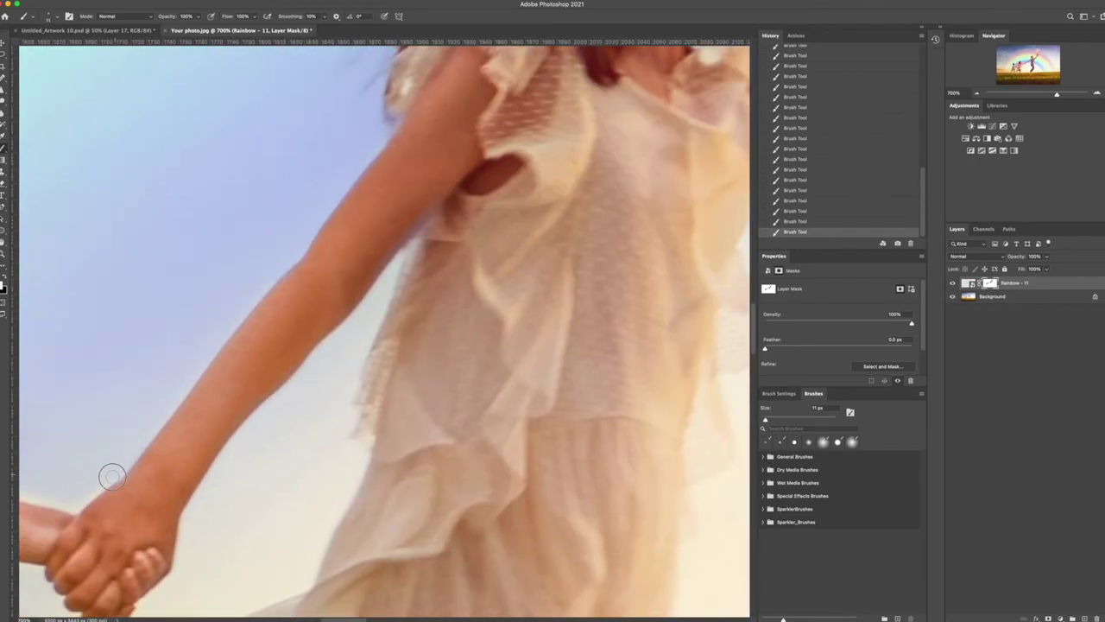
pyautogui.scroll(-3, 112, 475)
pyautogui.hscroll(-4, 113, 338)
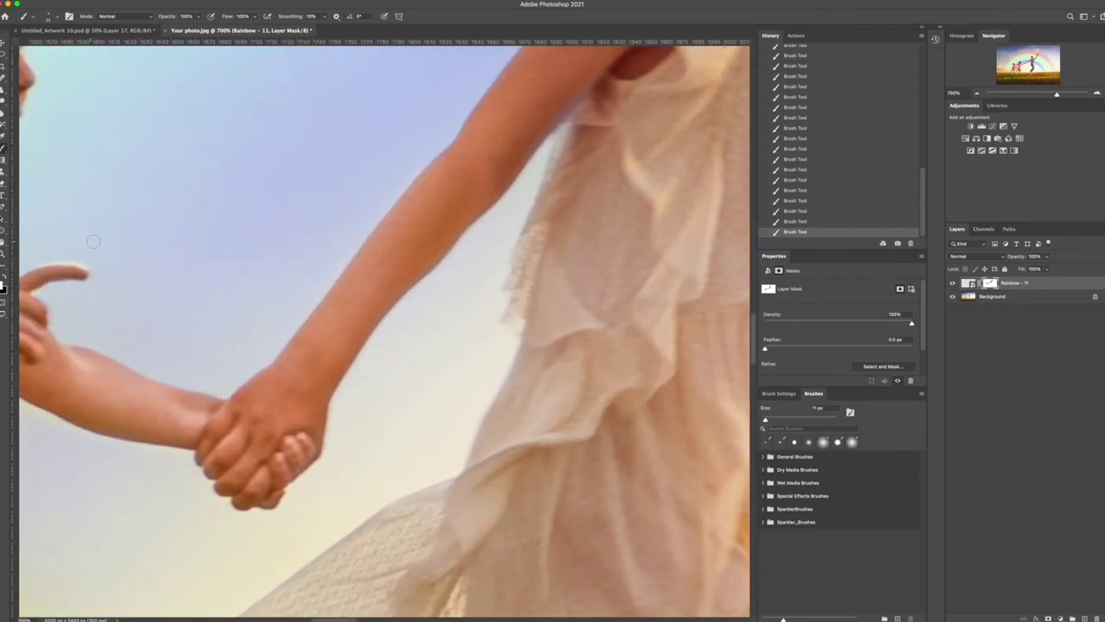
pyautogui.hscroll(-4, 93, 241)
pyautogui.scroll(1, 236, 202)
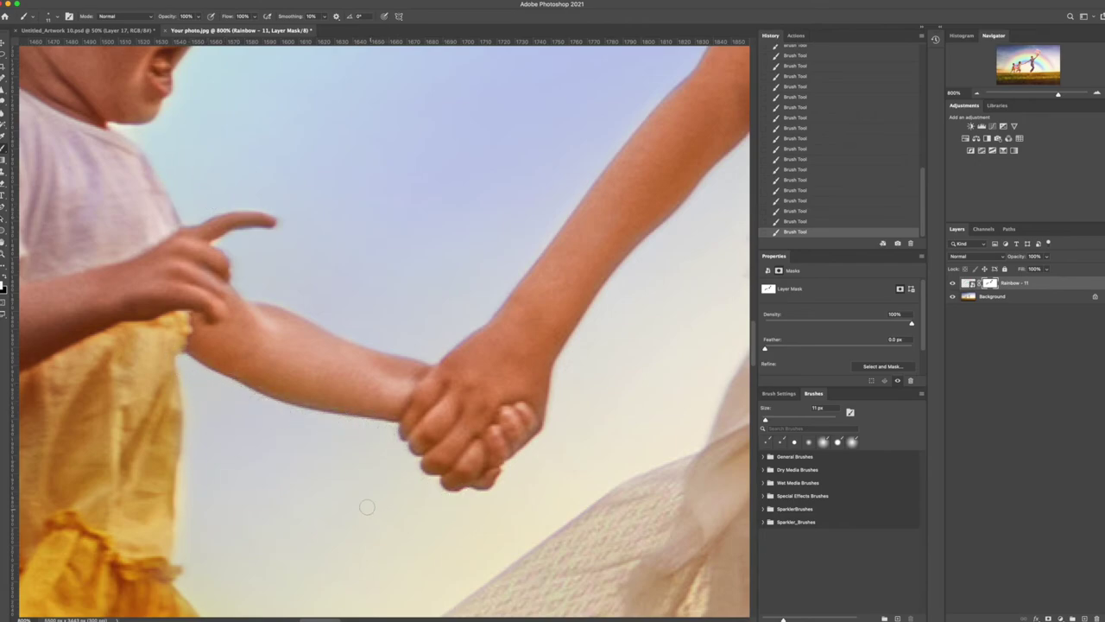
pyautogui.scroll(-5, 411, 467)
pyautogui.scroll(4, 244, 371)
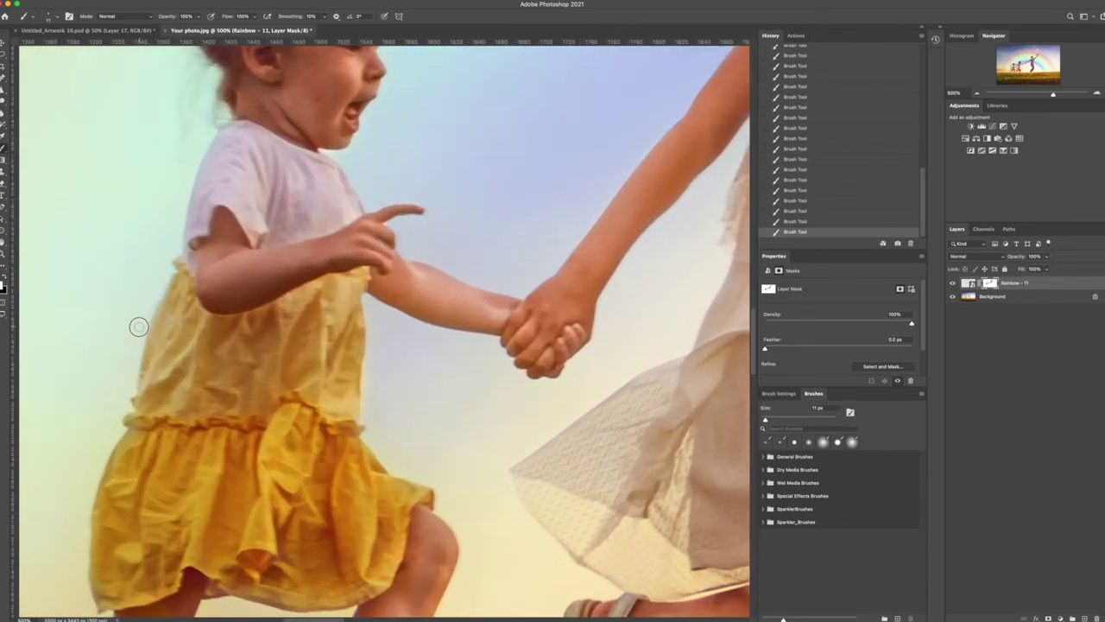
pyautogui.scroll(-4, 435, 381)
pyautogui.scroll(-2, 445, 377)
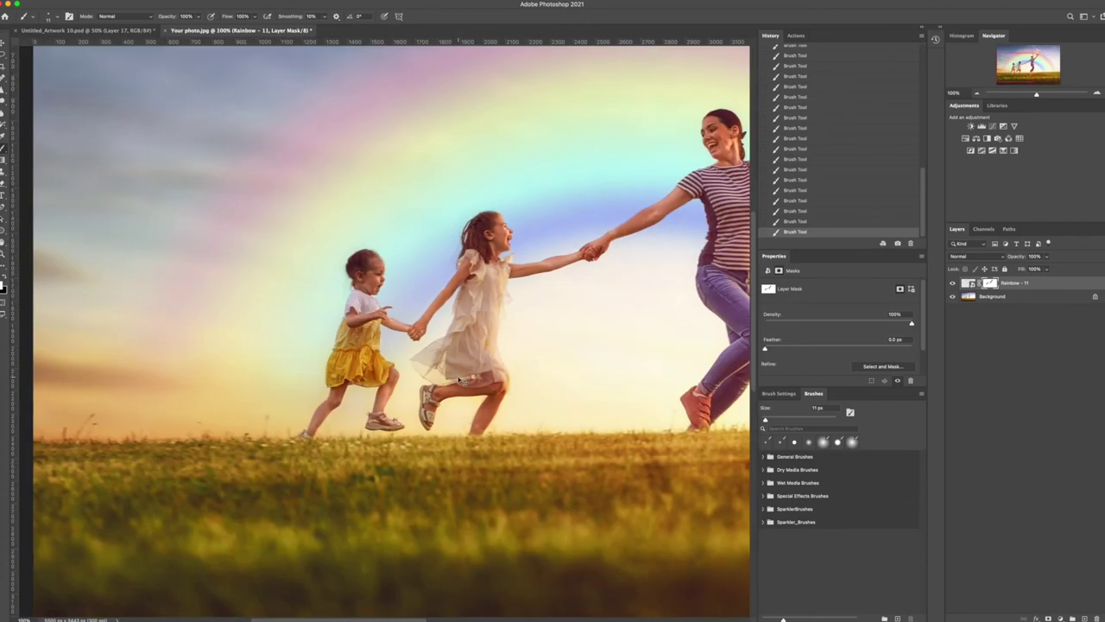
# - Merge the visible layers into a single Background layer
pyautogui.scroll(-1, 458, 373)
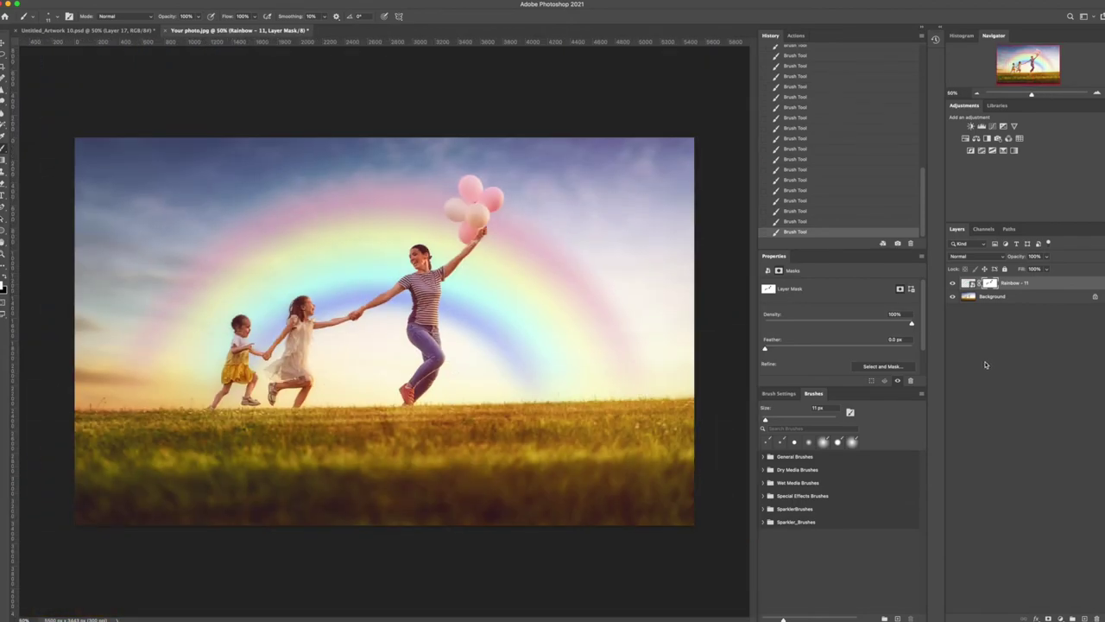
pyautogui.rightClick(985, 300)
pyautogui.click(1006, 393)
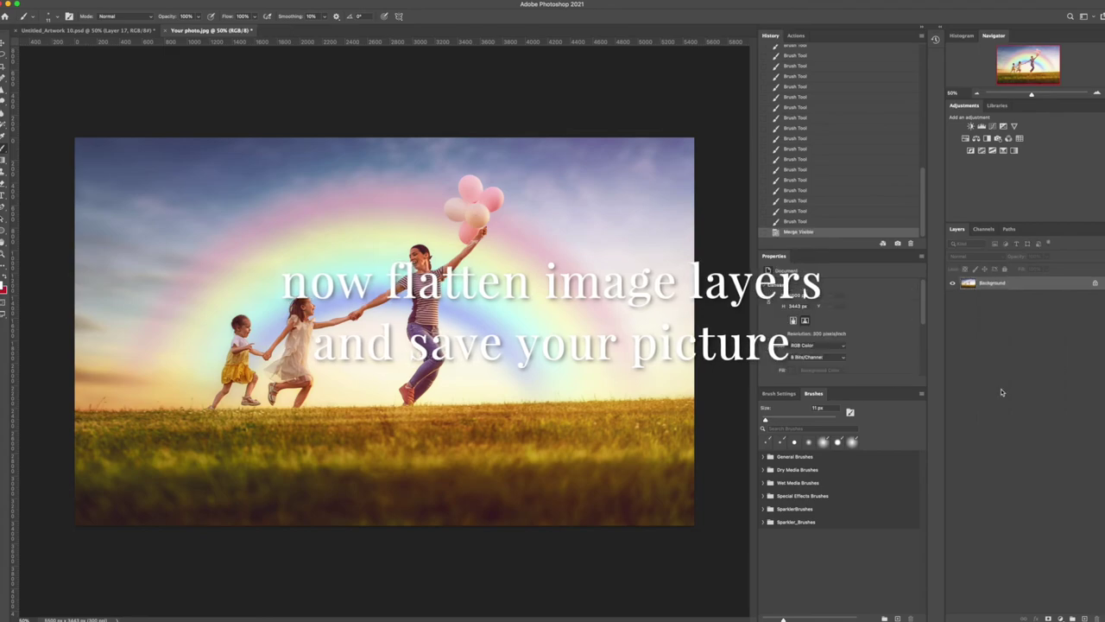
# - Save the image as JPEG Your photo - edited.jpg with the default JPEG options
pyautogui.click(31, 3)
pyautogui.click(52, 93)
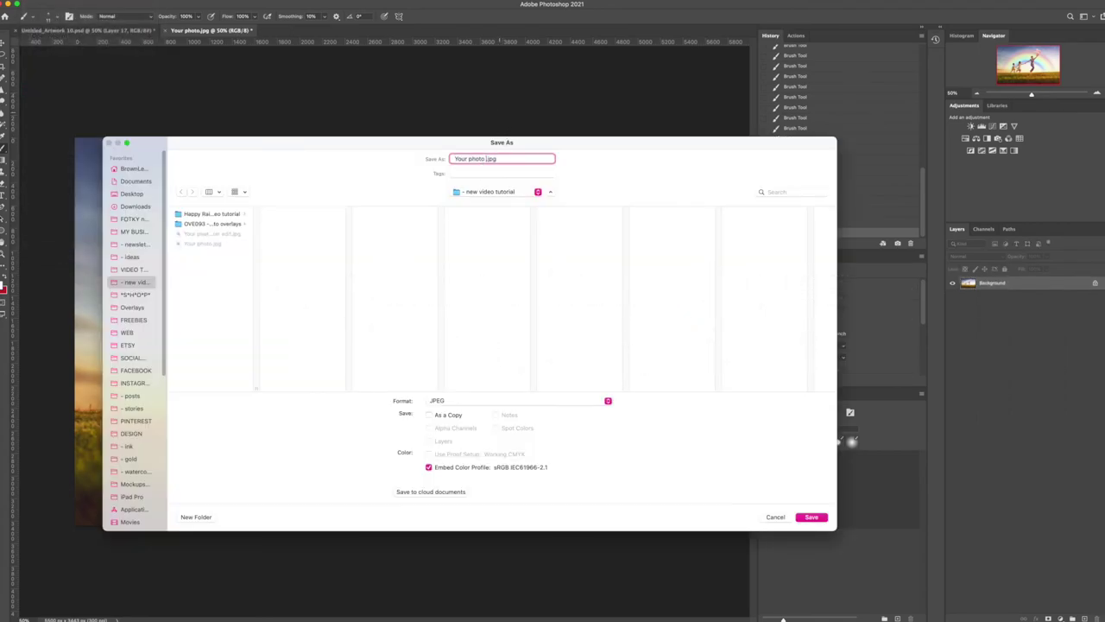
pyautogui.click(822, 520)
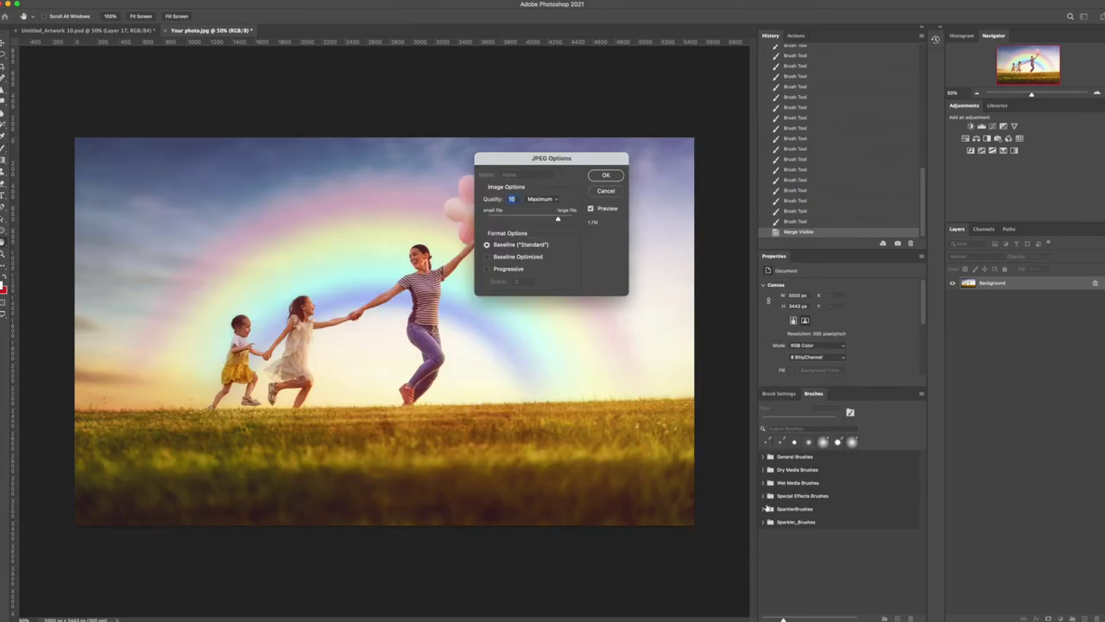
pyautogui.click(605, 175)
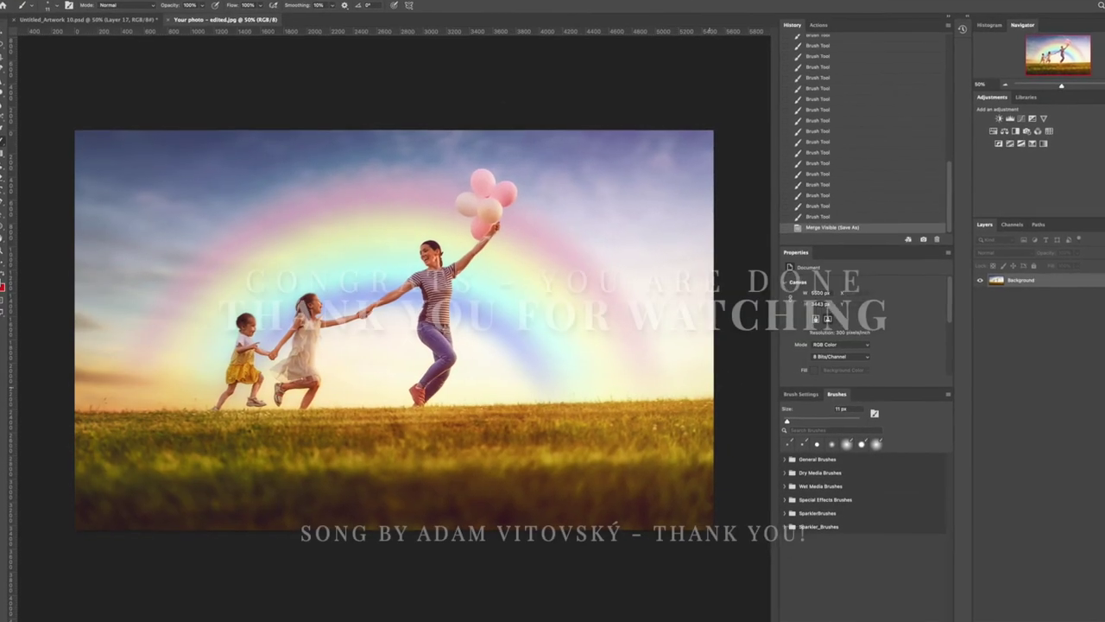